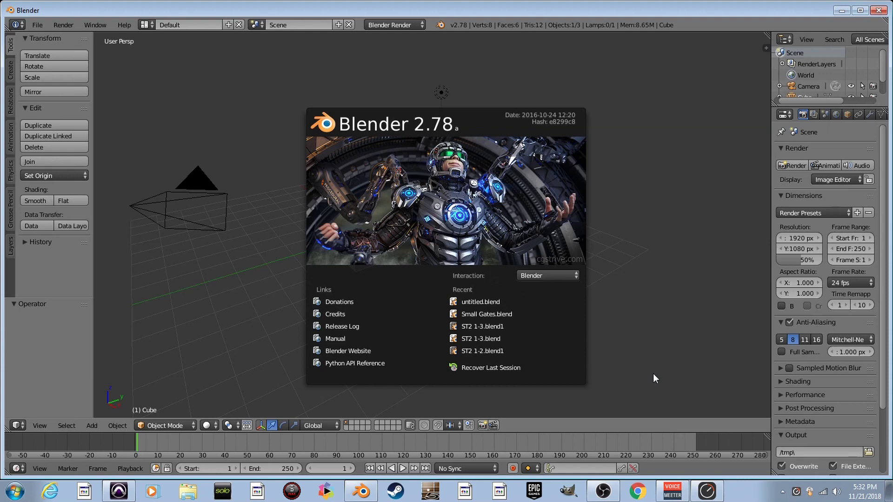
Step: Dismiss the splash screen and examine the default cube from several angles and distances
click(627, 301)
scroll(473, 300, up, 1)
middle_drag(474, 300, 507, 282)
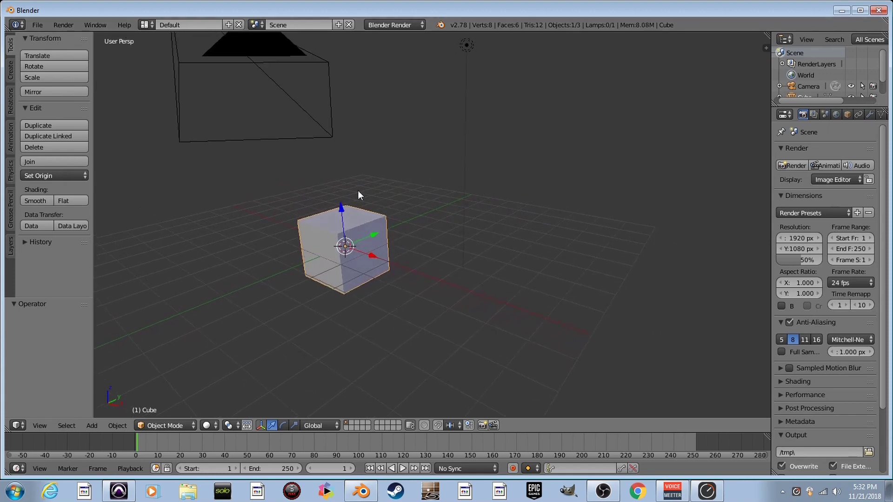
middle_drag(358, 196, 461, 256)
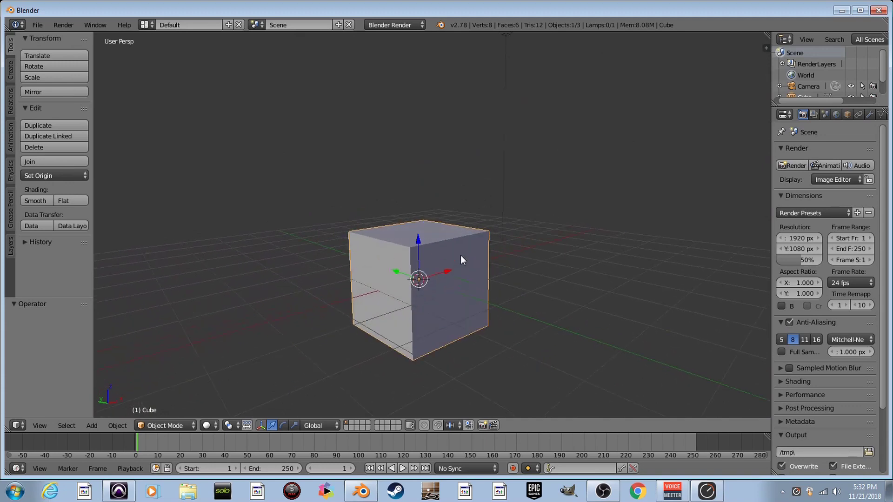
scroll(437, 286, down, 8)
scroll(445, 294, up, 5)
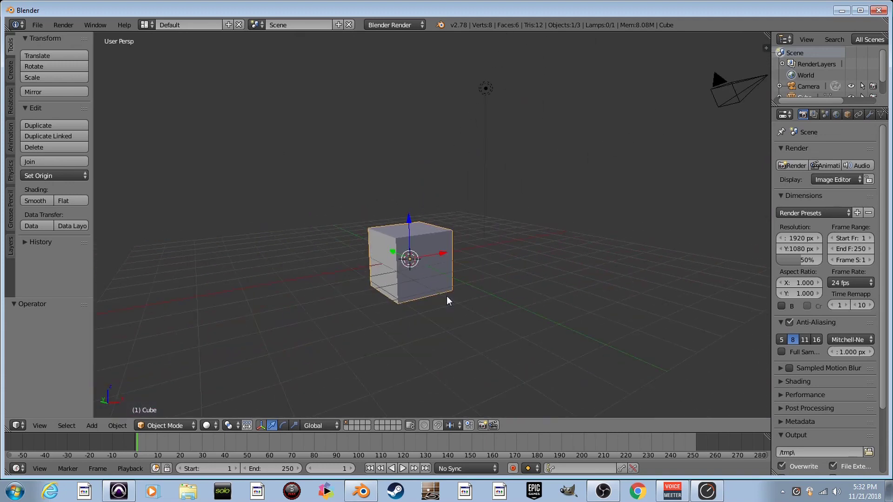
scroll(446, 295, down, 3)
scroll(447, 294, up, 7)
middle_drag(456, 297, 416, 299)
scroll(465, 324, down, 3)
scroll(462, 320, up, 2)
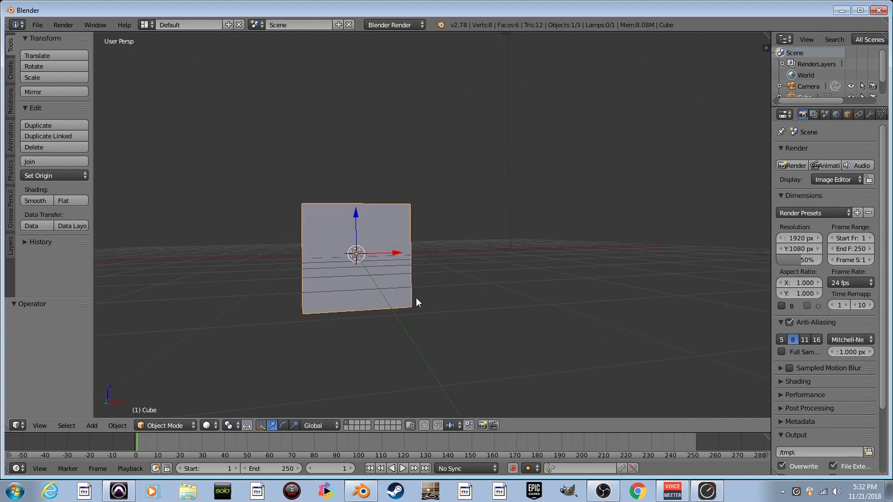
Step: Inspect the cube from different sides and heights by moving through the scene in walk navigation
key(shift+f)
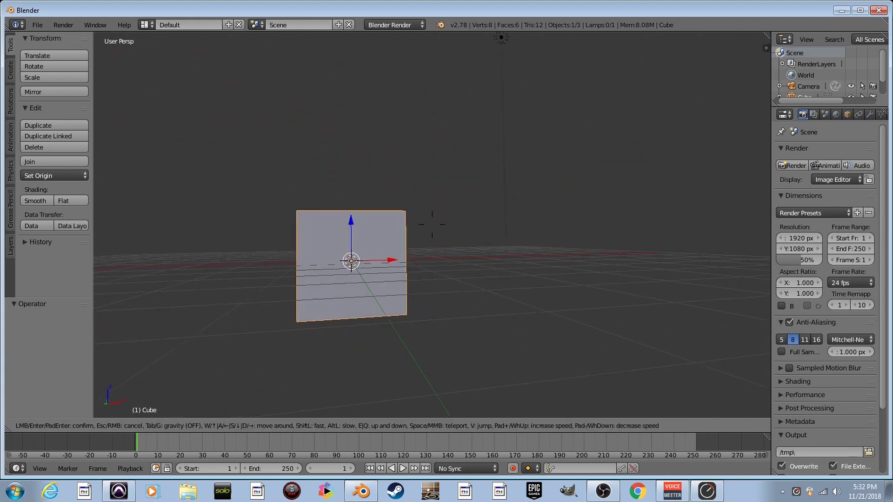
key(e)
key(a)
key(d)
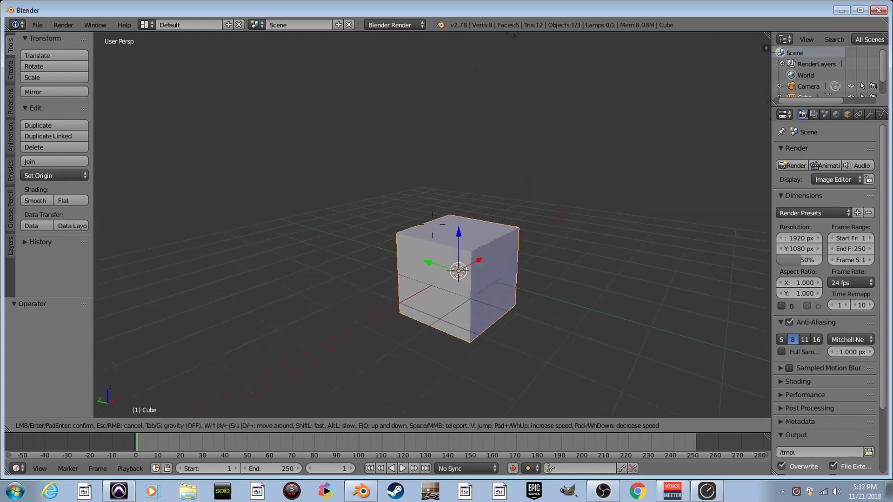
key(d)
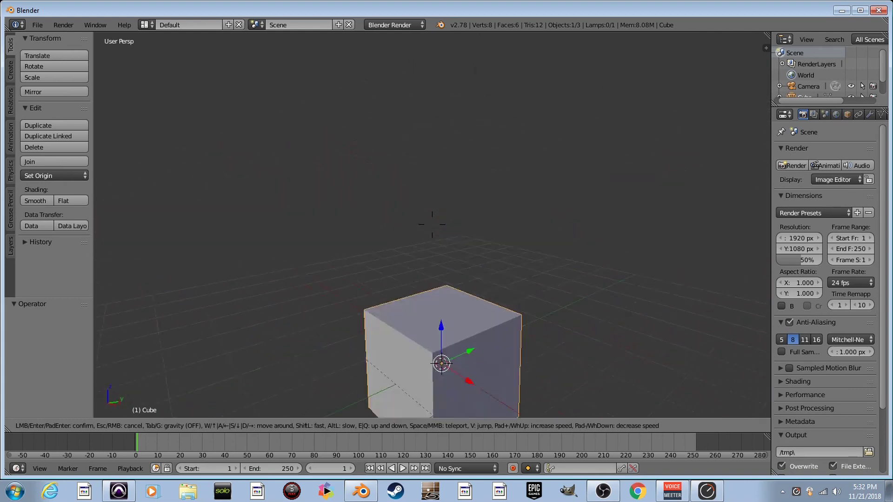
key(s)
click(432, 225)
key(shift+f)
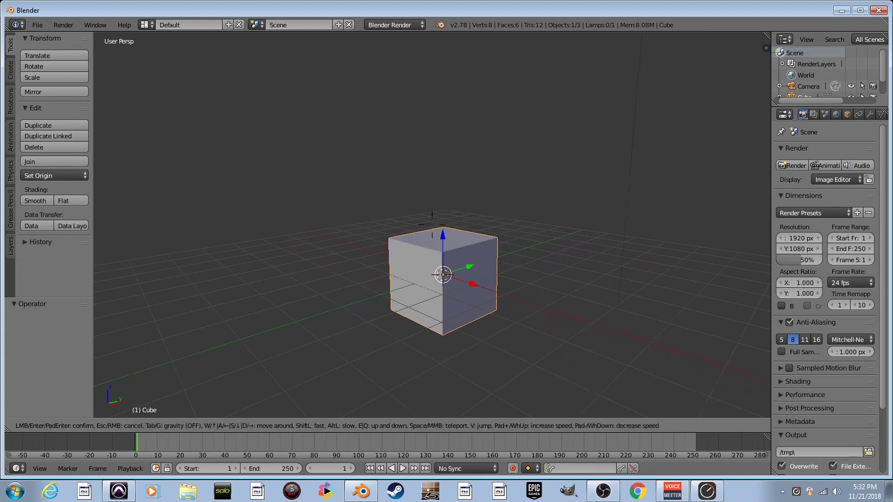
key(w)
key(s)
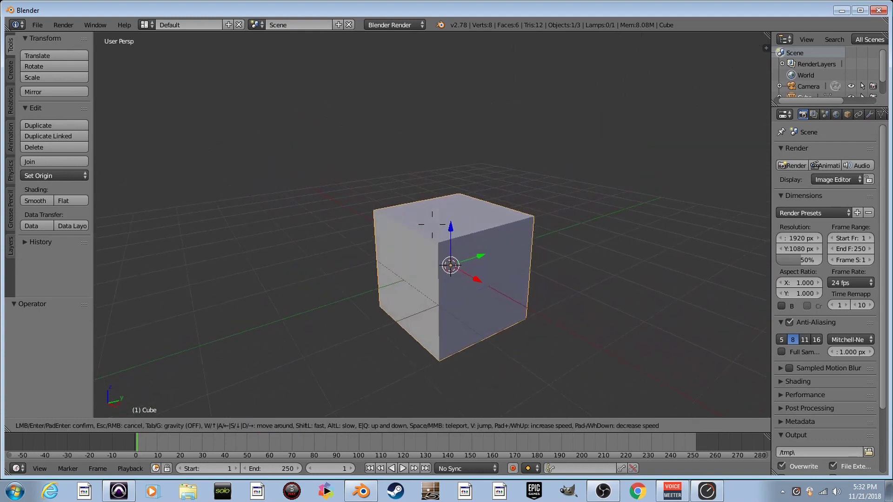
click(431, 225)
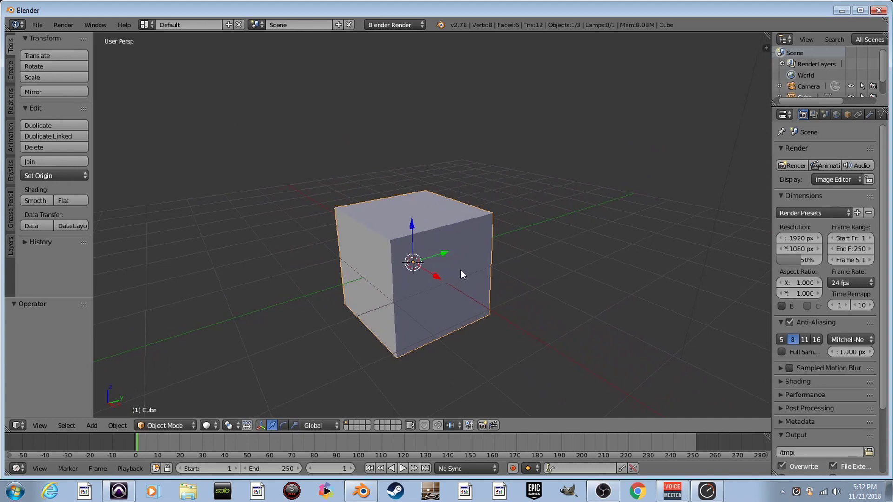
Step: Place the 3D cursor beside the cube's right edge and walk the view back to frame the whole cube
click(489, 269)
key(shift+f)
key(a)
key(s)
click(432, 225)
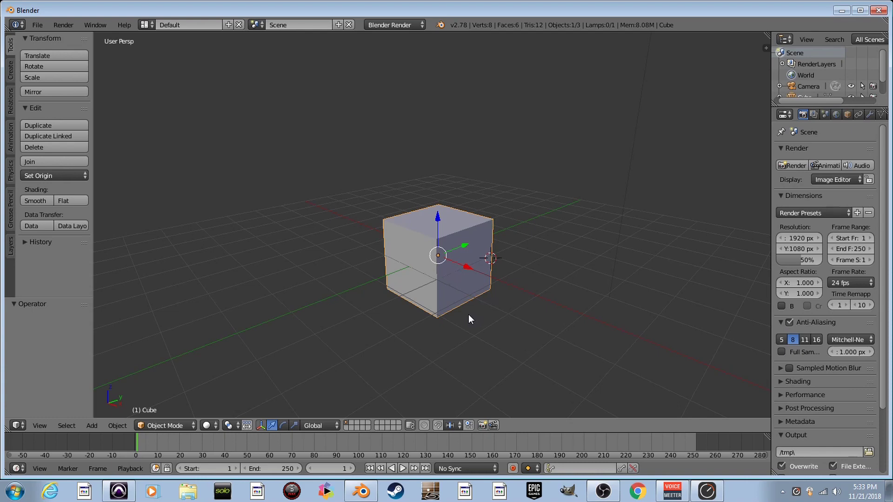
Step: Try moving the cube freely without an axis constraint, and undo those moves
key(g)
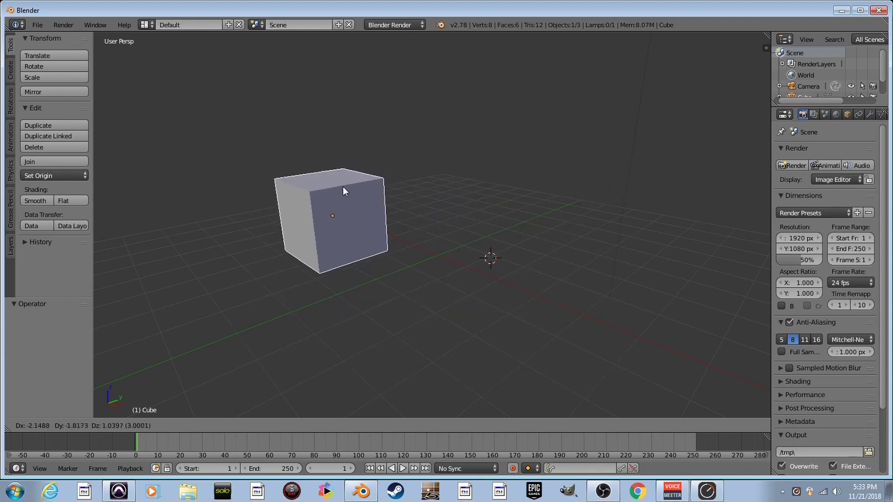
click(343, 186)
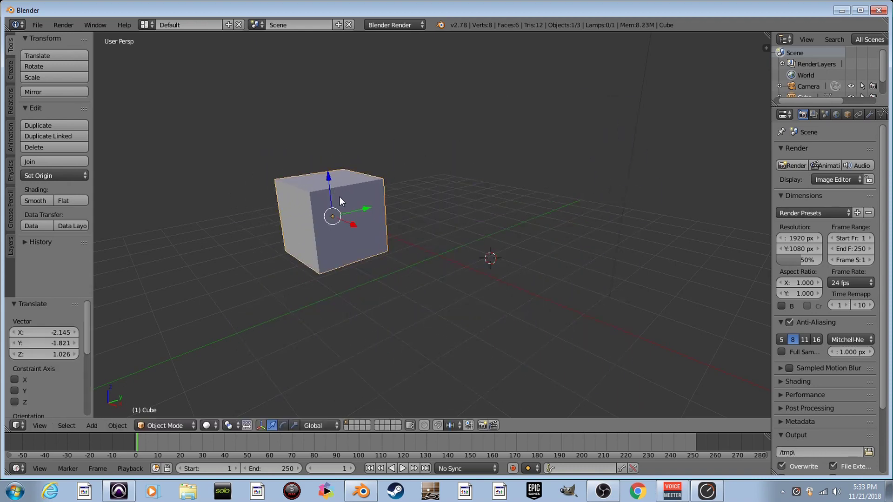
key(g)
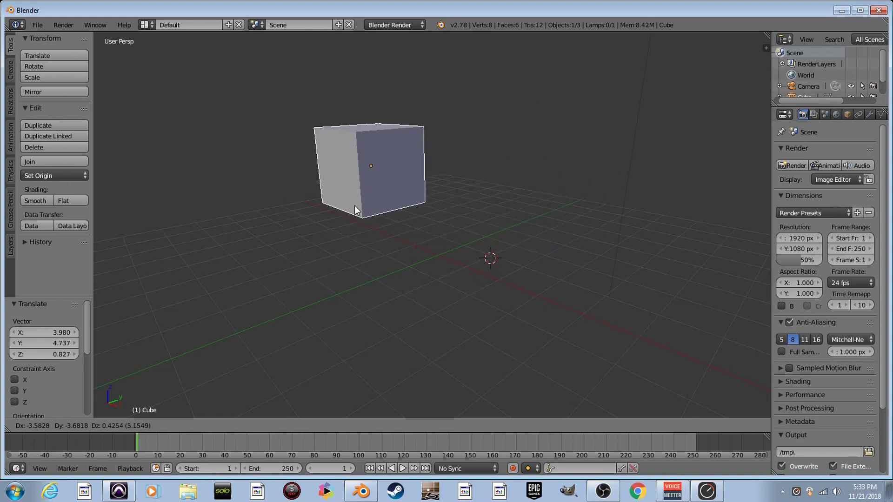
click(356, 204)
key(ctrl+z)
key(ctrl+z)
key(ctrl+z)
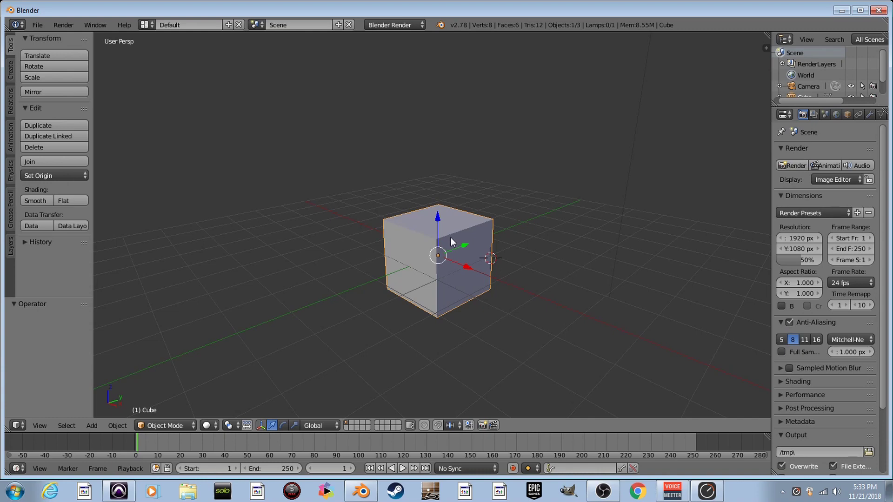
Step: Move the cube about 2.74 units up the global Z axis and about -2.92 units along Y
key(g)
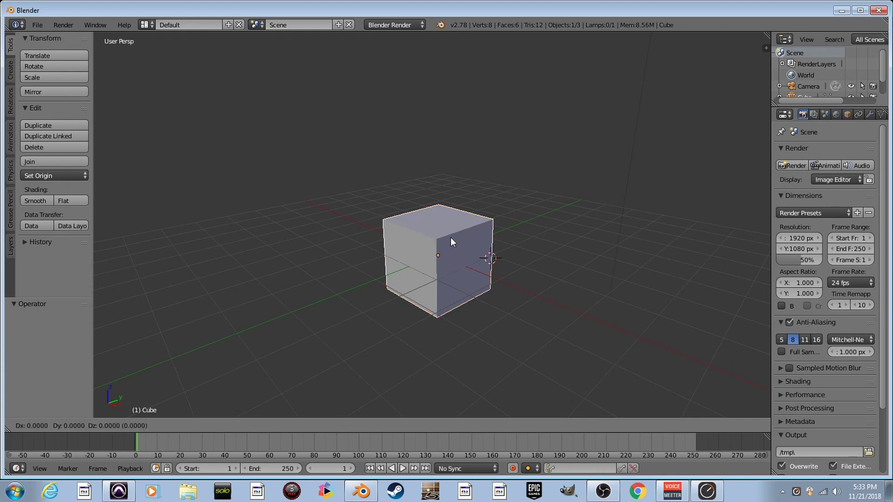
key(z)
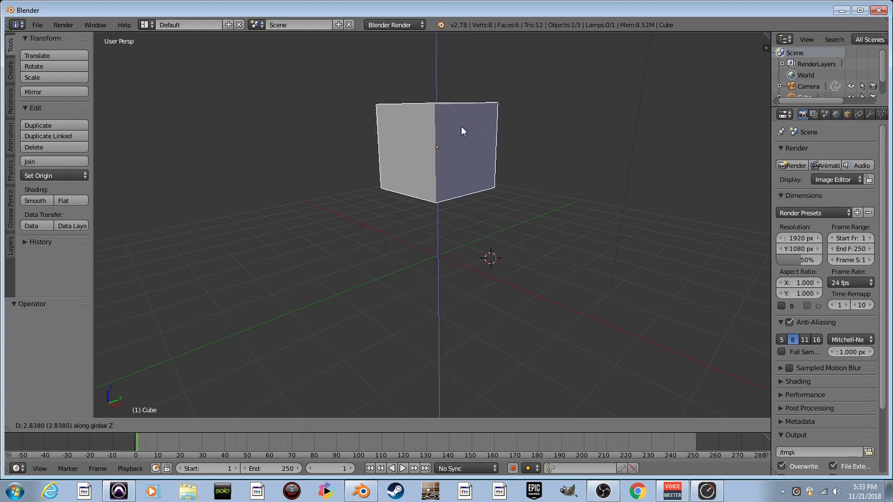
click(381, 128)
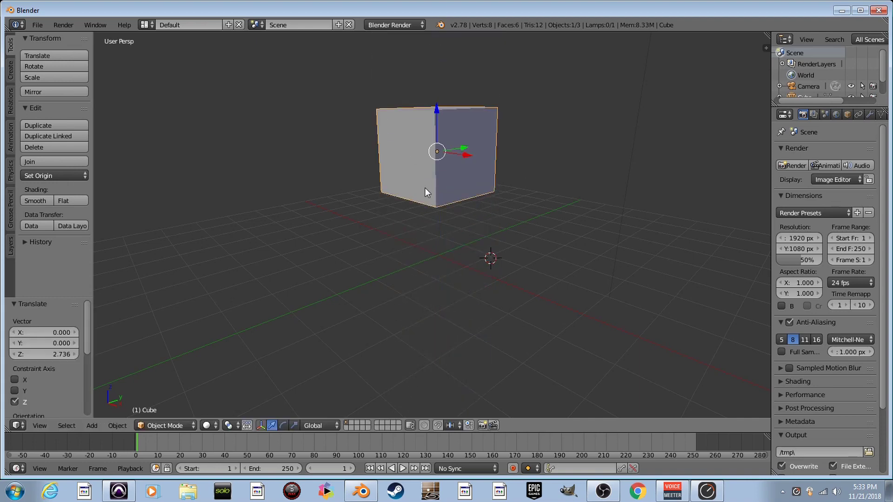
key(g)
key(y)
click(309, 173)
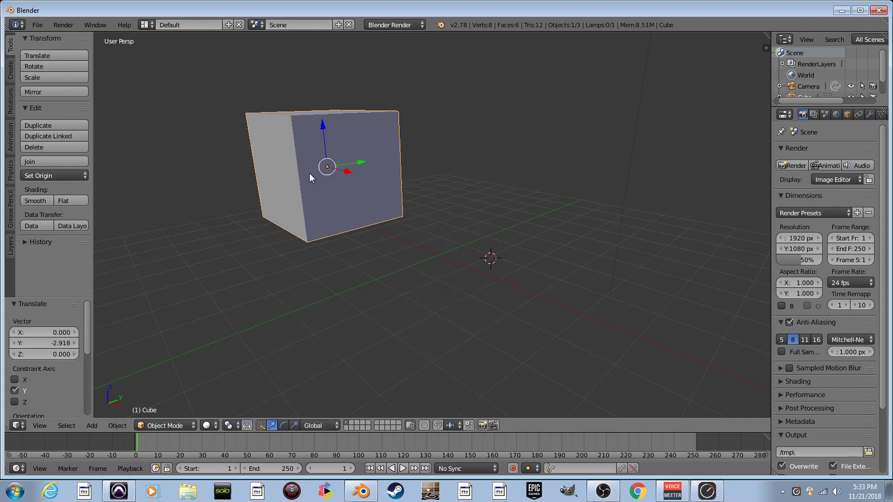
Step: Move the cube about -8.07 units along the global X axis and about 4.08 units along Y
key(g)
key(x)
click(207, 111)
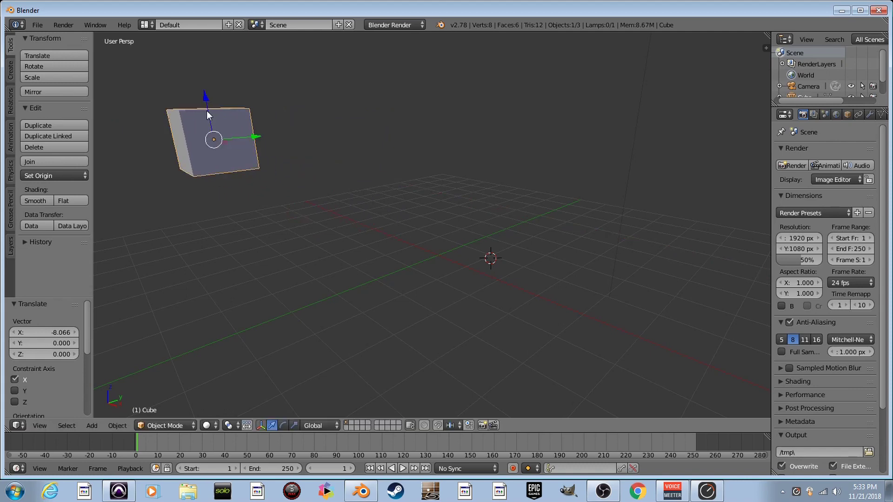
key(g)
key(y)
click(325, 100)
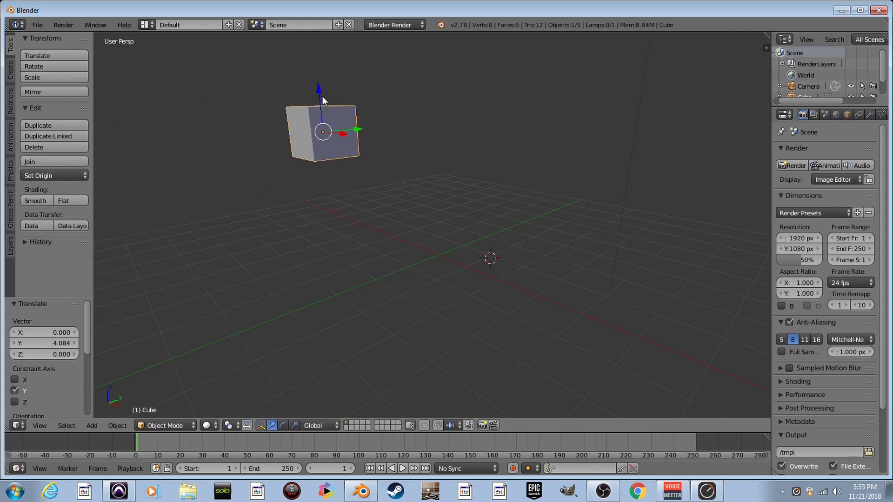
Step: Move the cube about -3.67 units along the global Z axis and about 7.11 units along X
key(g)
key(z)
click(356, 216)
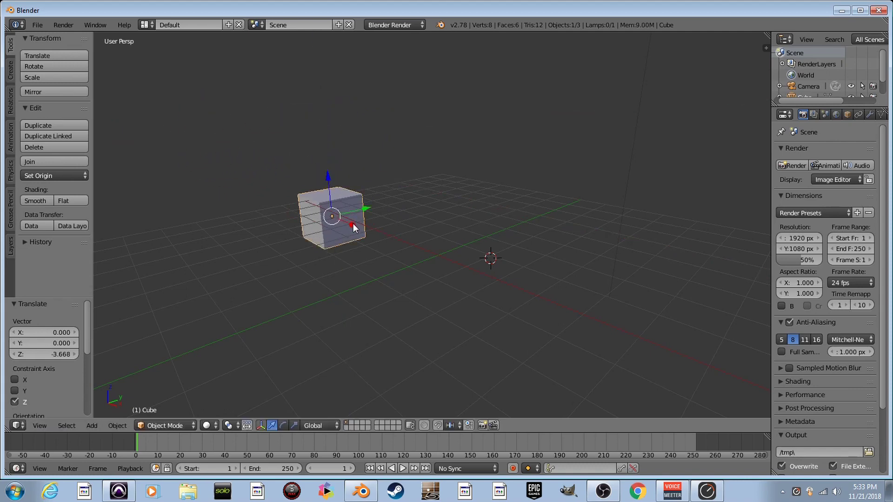
key(g)
key(x)
click(472, 256)
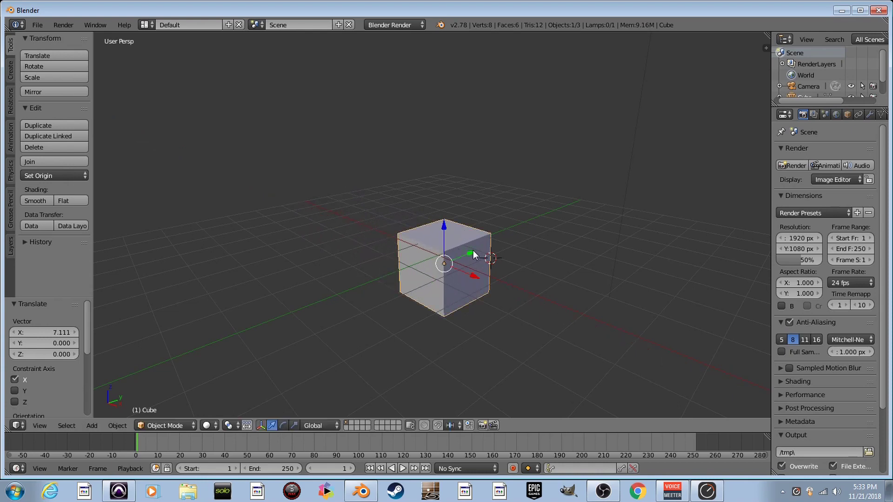
Step: Undo all of the axis-constrained moves of the cube
key(ctrl+z)
key(ctrl+z)
key(ctrl+z)
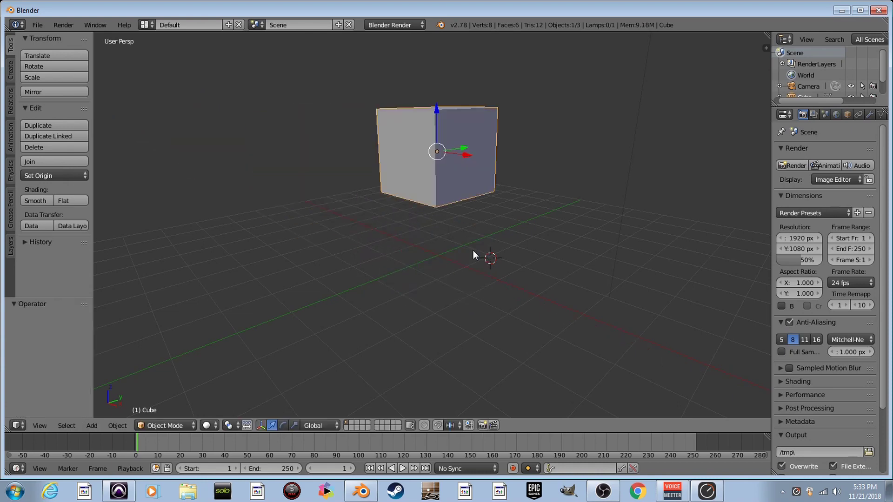
key(ctrl+shift+z)
key(ctrl+z)
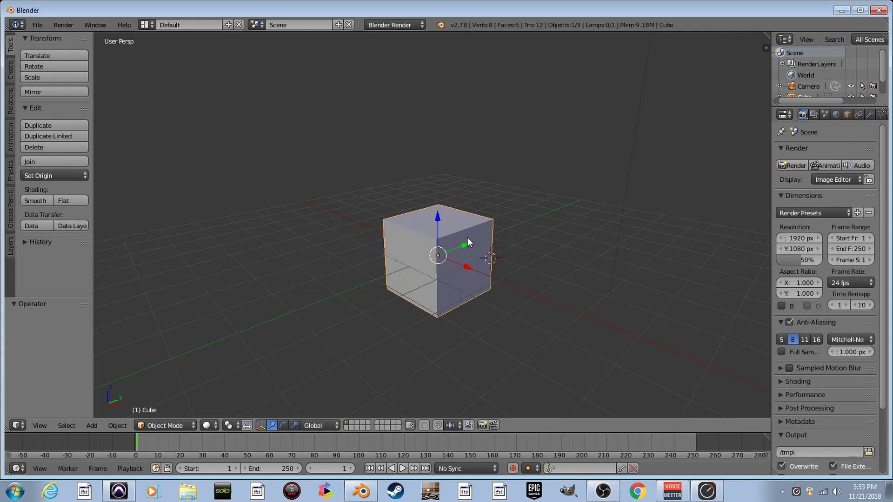
Step: Try moving the cube about 0.35 units along the global Y axis, and undo the move
key(g)
key(y)
click(500, 254)
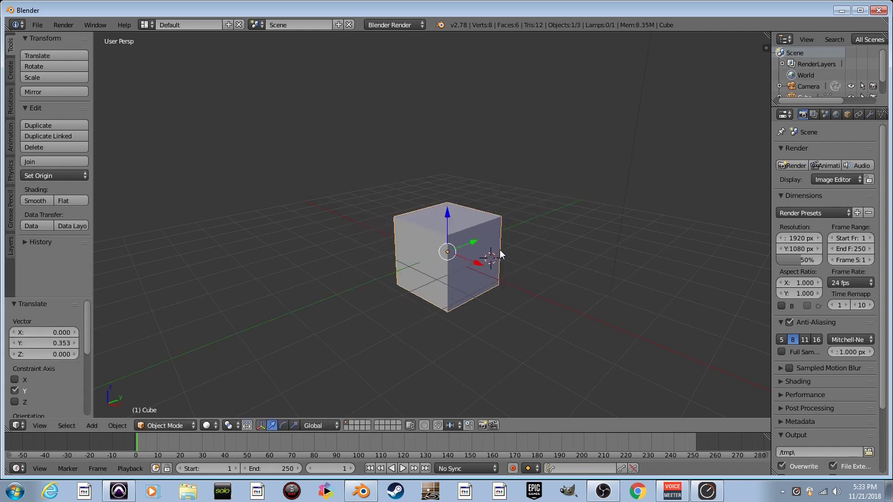
key(ctrl+z)
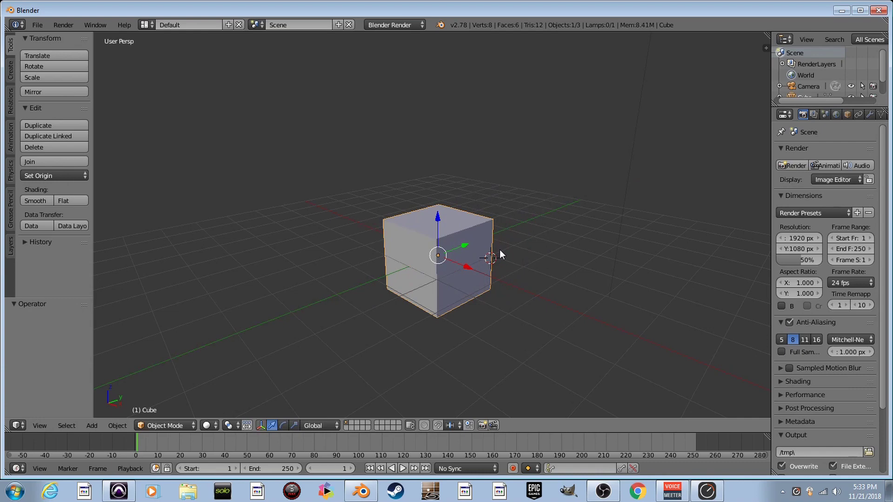
Step: Try rotating the cube freely without an axis constraint, and undo the rotation
key(r)
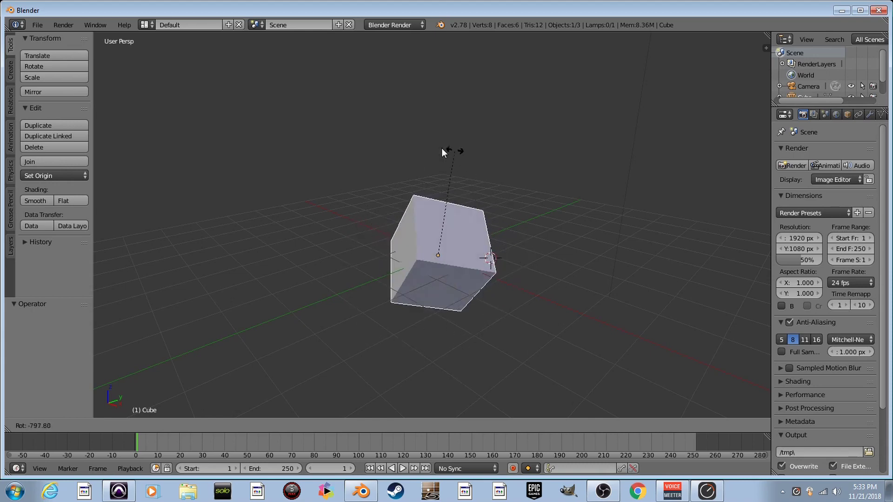
click(458, 316)
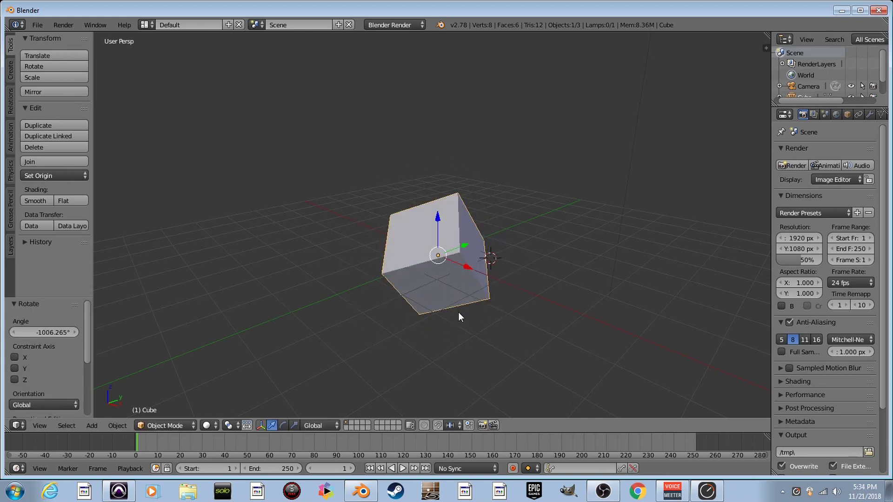
key(ctrl+z)
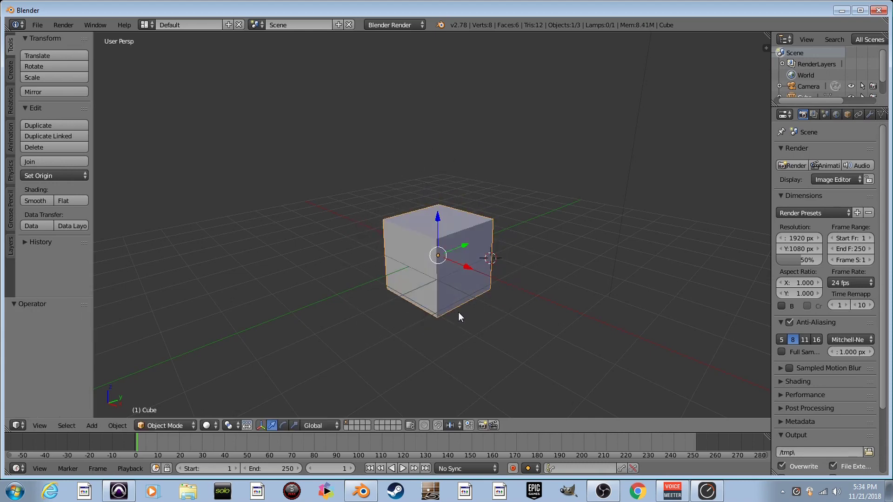
Step: Rotate the cube about 5.7° around the global Z axis
key(r)
key(z)
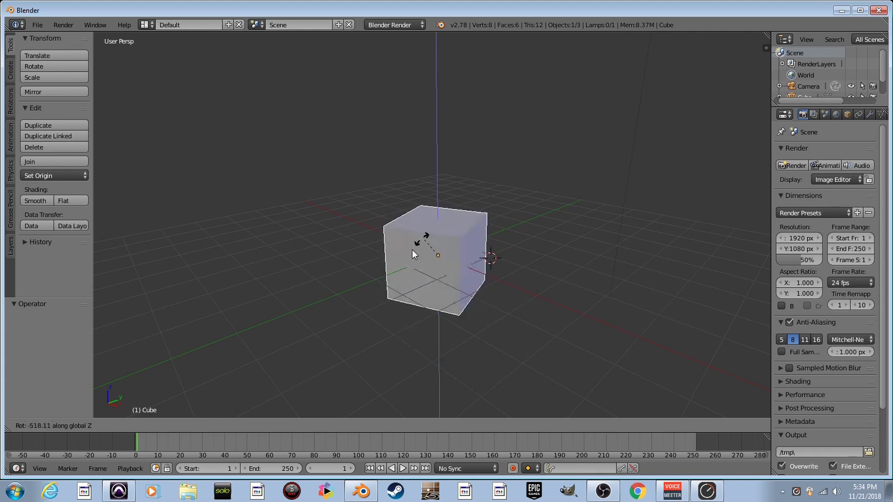
click(459, 300)
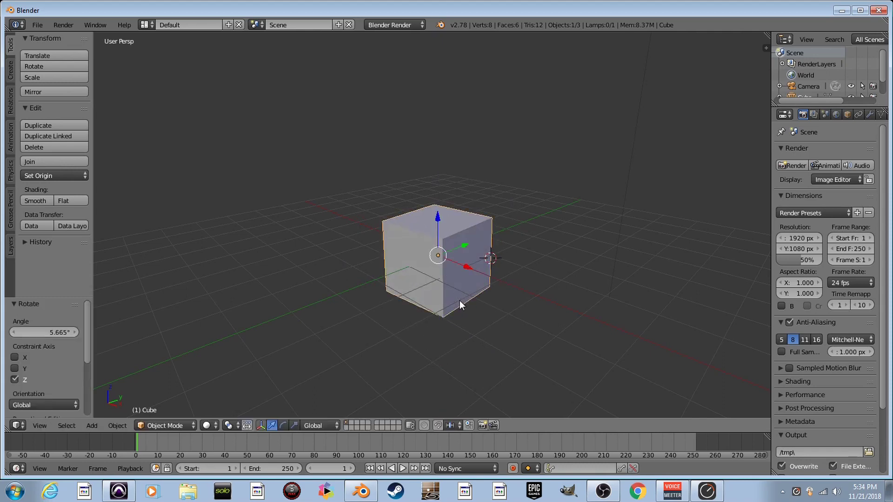
key(r)
key(x)
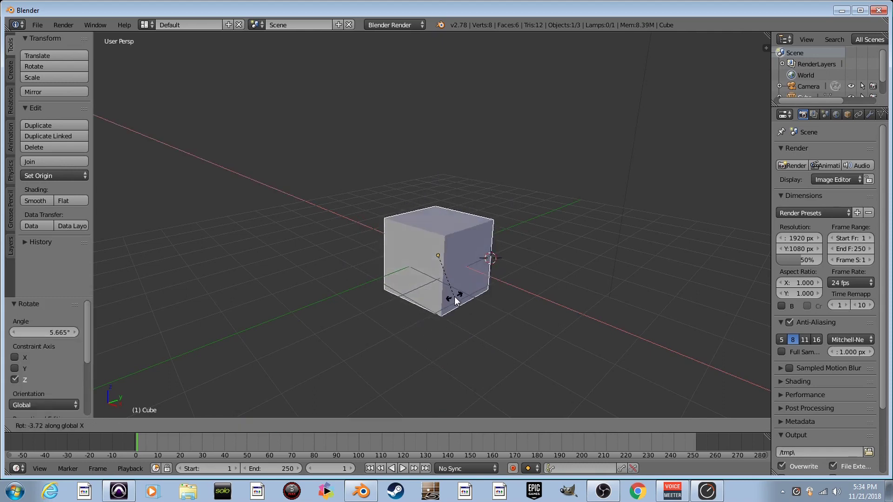
key(Escape)
key(shift+f)
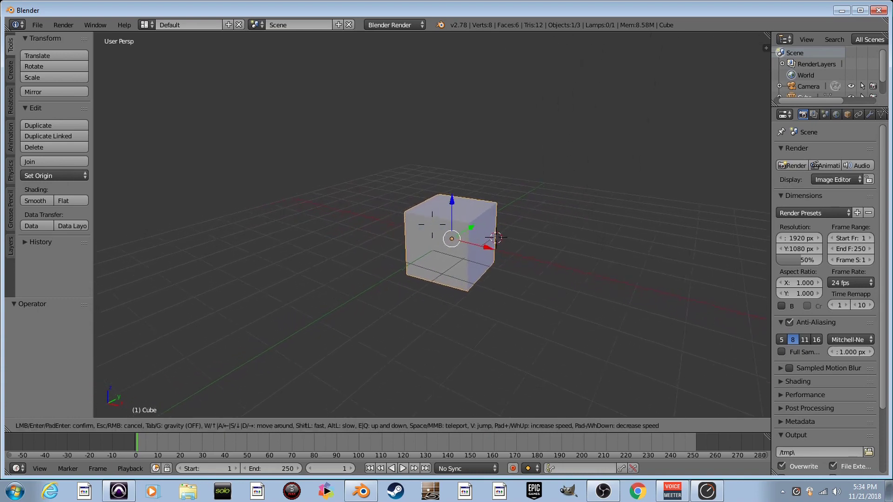
click(432, 229)
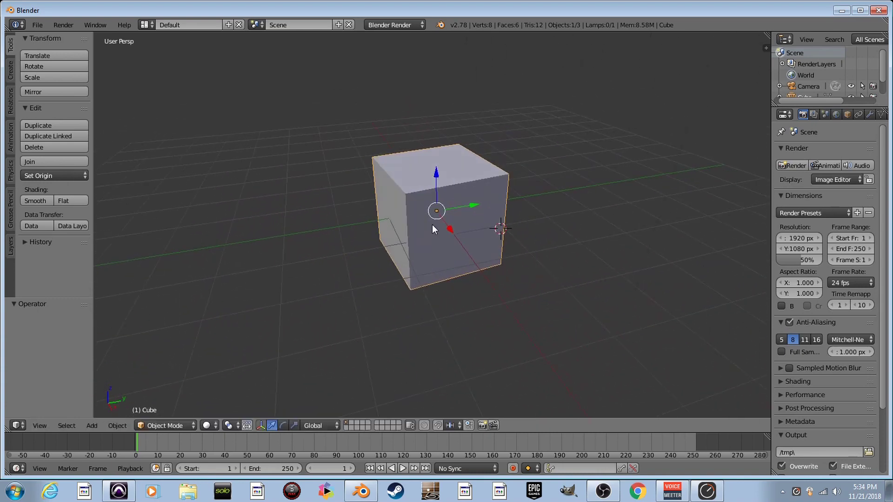
Step: Try scaling the cube uniformly by a factor of about 1.55, and undo the scaling
key(shift+f)
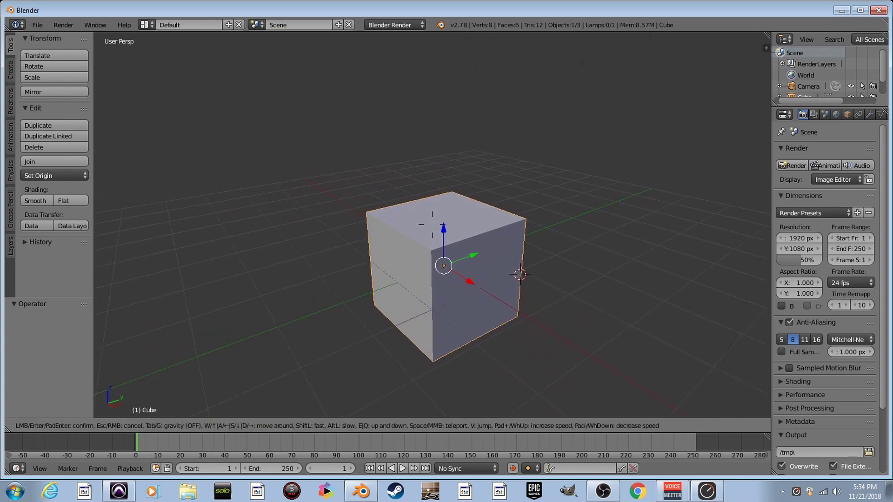
click(450, 256)
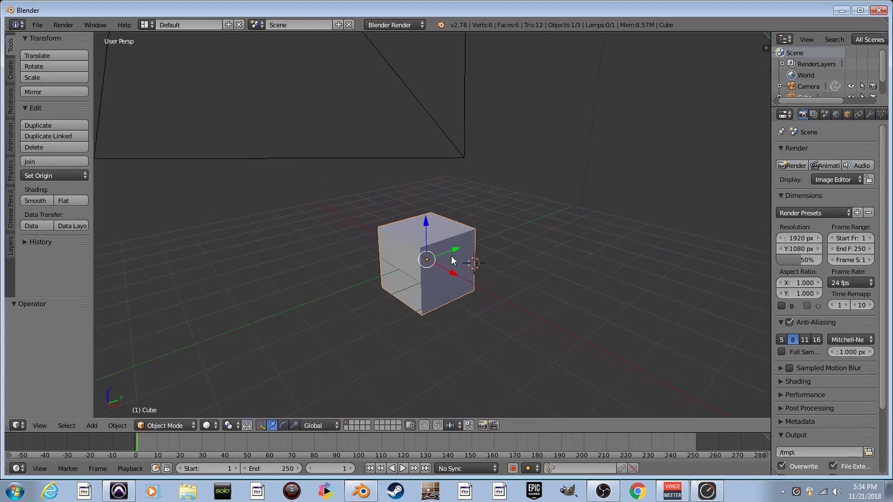
key(s)
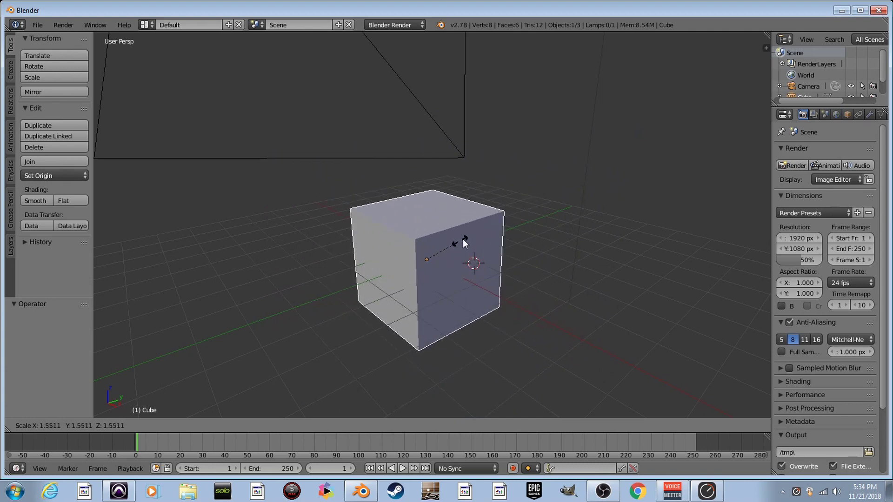
click(470, 236)
key(ctrl+z)
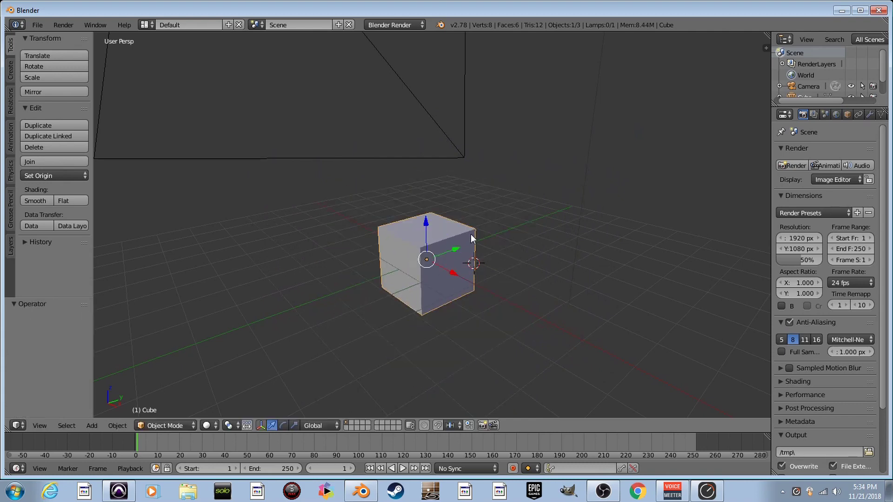
Step: Try stretching the cube along the global Y axis and along the global Z axis, discarding each result
key(s)
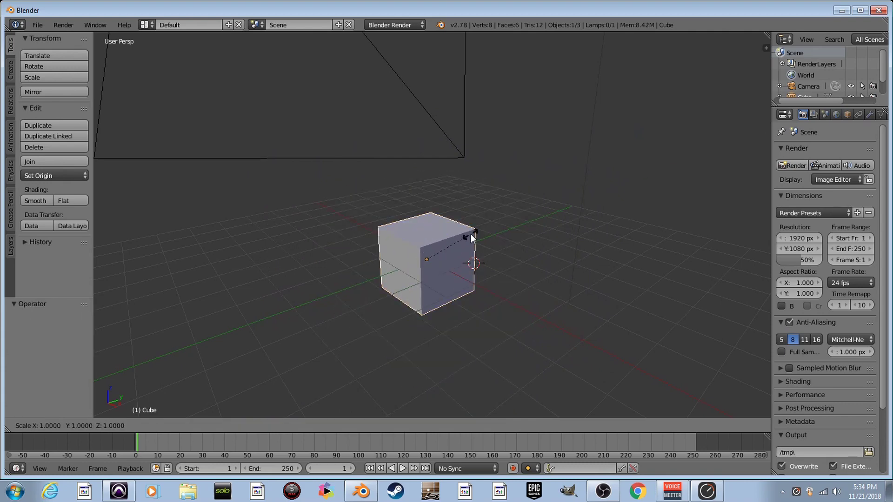
key(y)
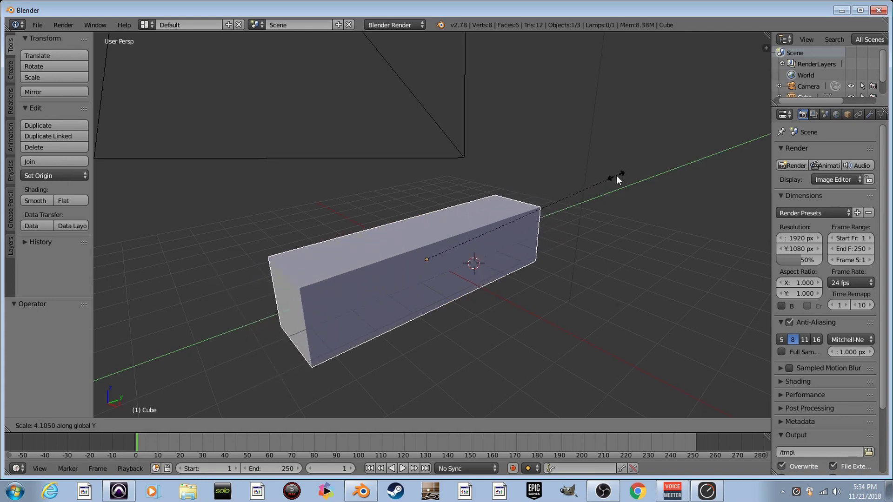
key(Escape)
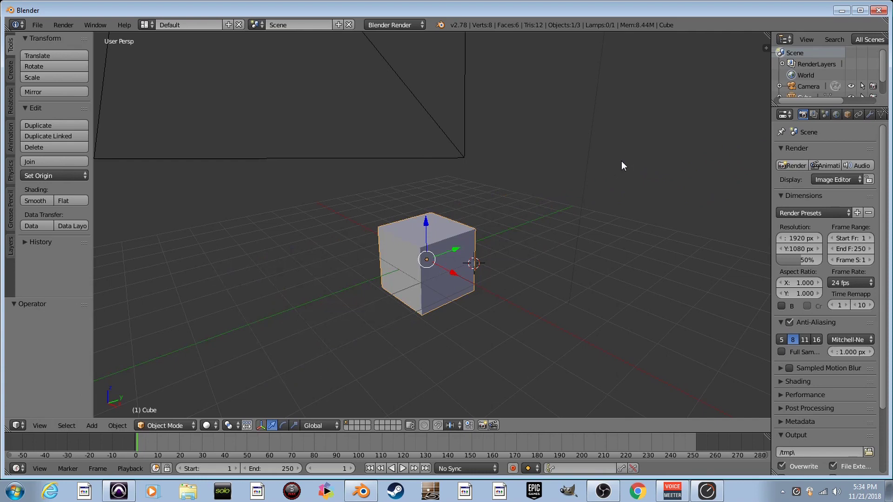
key(s)
key(z)
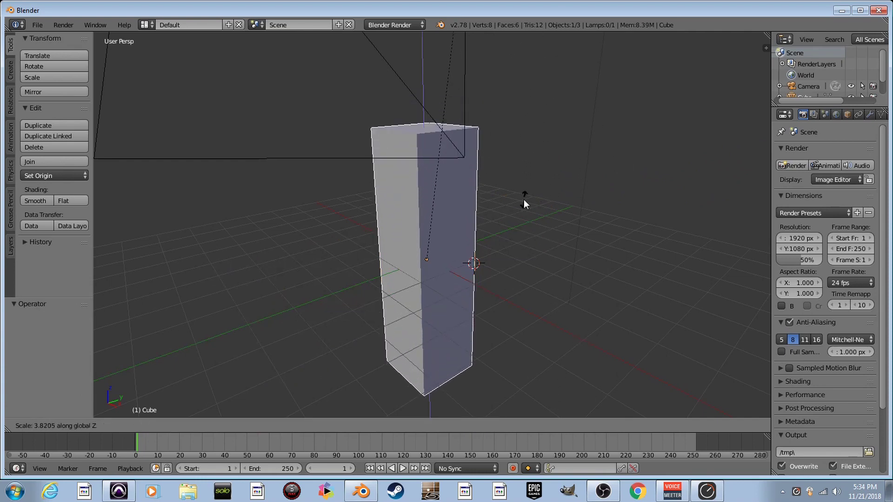
click(501, 324)
key(ctrl+z)
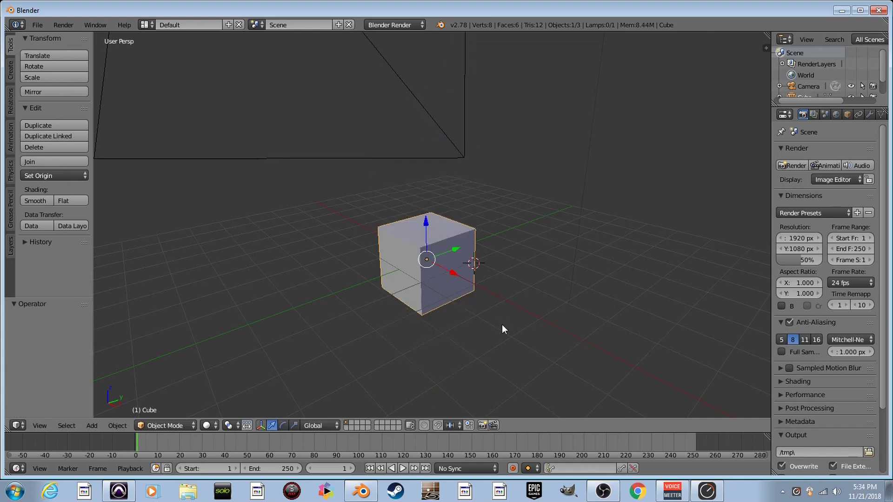
Step: Examine the cube from several sides and heights with walk navigation
key(shift+f)
key(w)
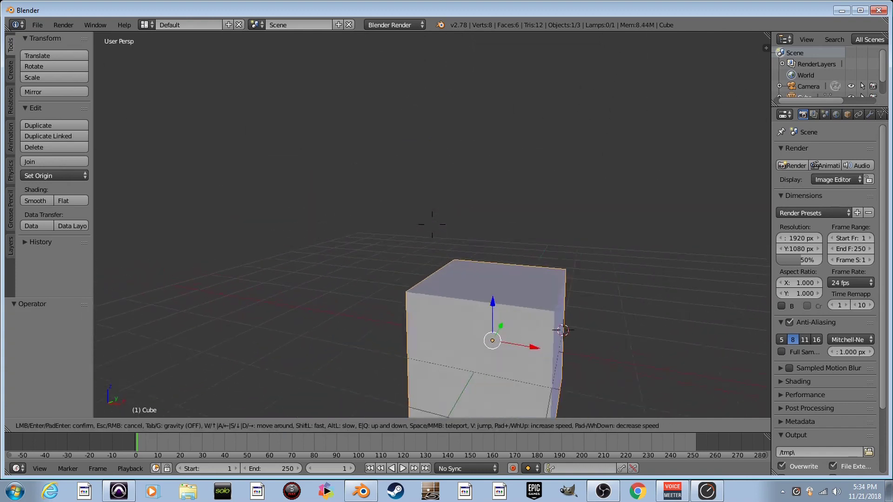
key(s)
key(d)
key(w)
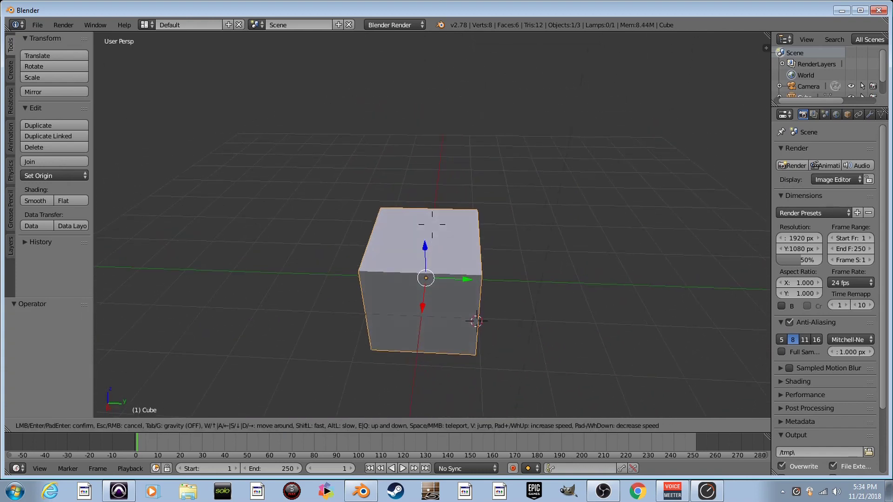
key(s)
key(q)
click(446, 230)
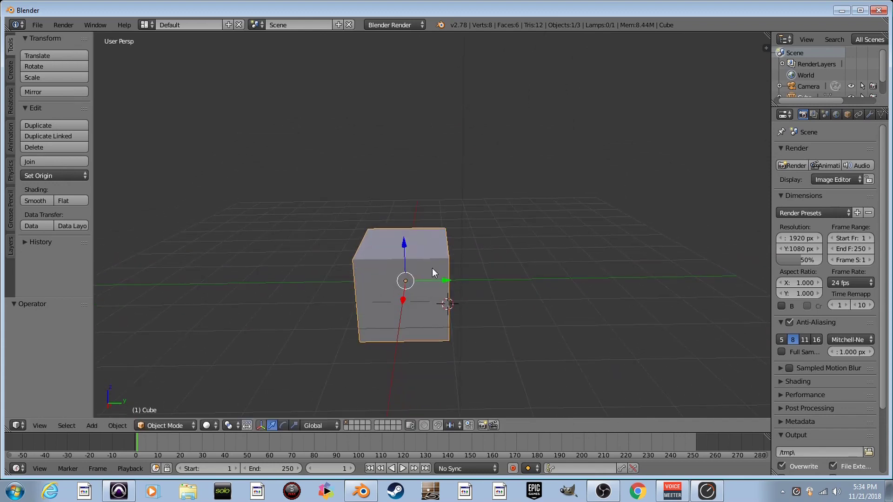
Step: Scale the cube uniformly by about 1.683 and move it about 1.743 units along the global Y axis
key(s)
click(461, 264)
key(g)
key(y)
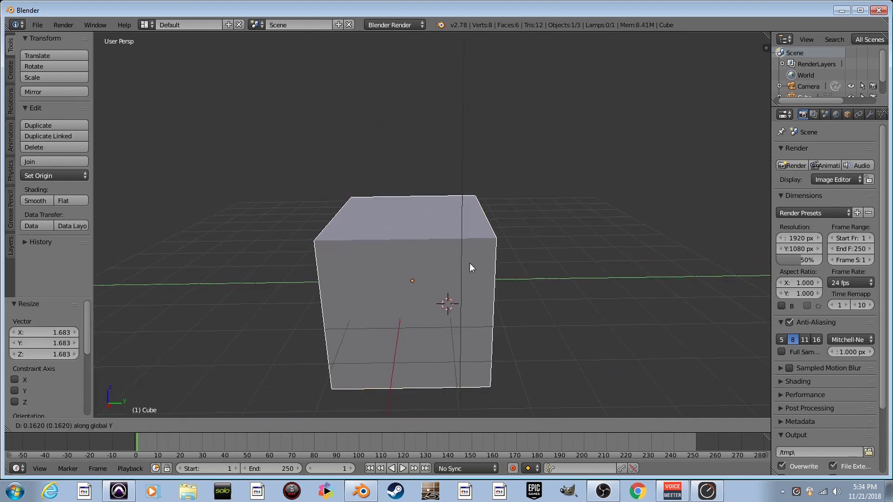
click(534, 260)
Step: Rotate the cube about 59.9° around the global Z axis
key(r)
key(z)
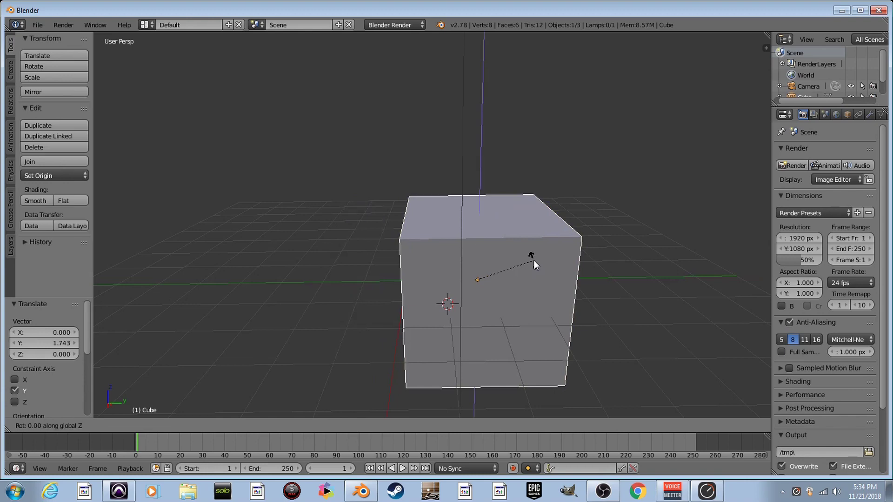
click(487, 234)
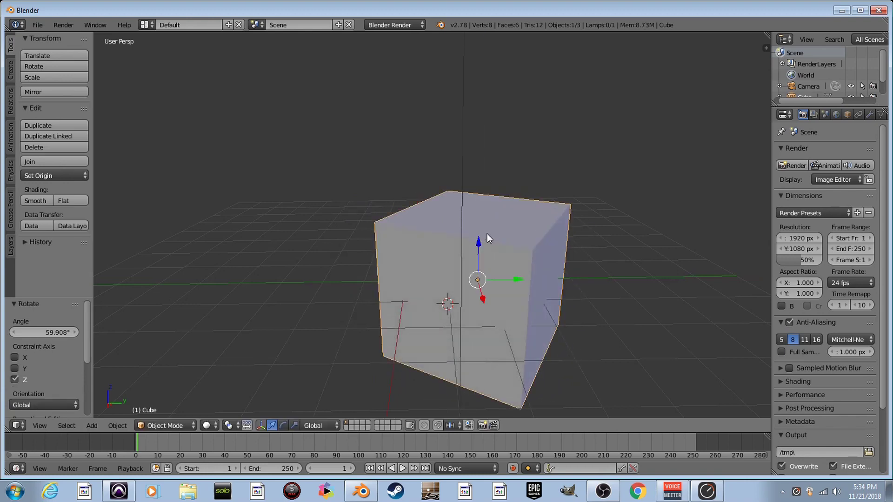
Step: Move the cube about -3.606 units along the global X axis and scale it uniformly by about 0.544
key(g)
key(x)
click(474, 185)
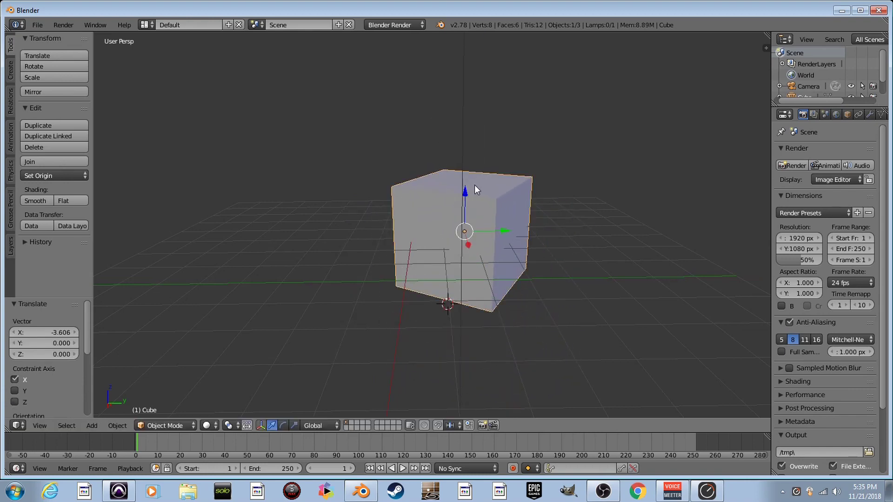
key(s)
click(467, 205)
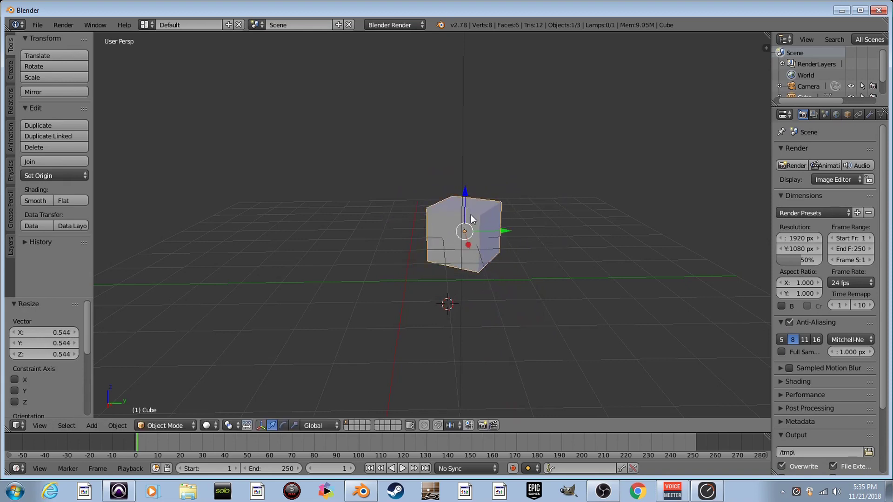
Step: Shift the cube in the negative Y direction, raise it about 1.081 units along Z, and move it about 1.819 units along Y
key(g)
key(y)
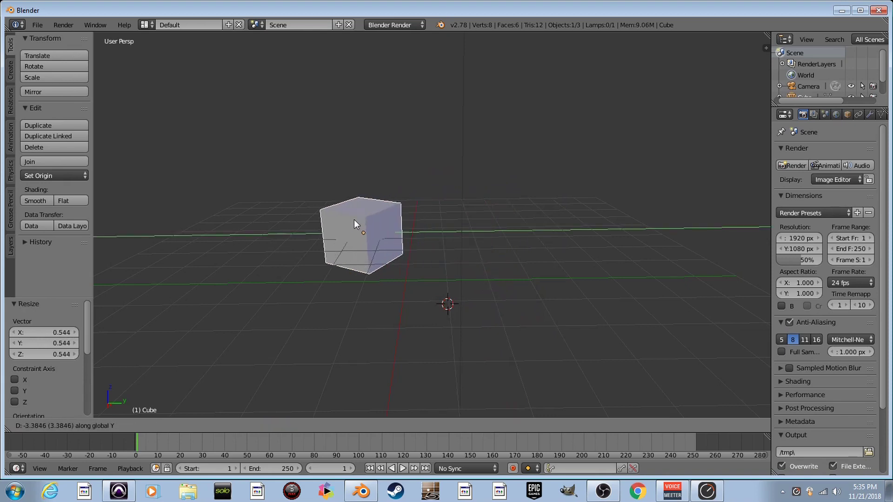
click(313, 219)
drag(300, 248, 340, 196)
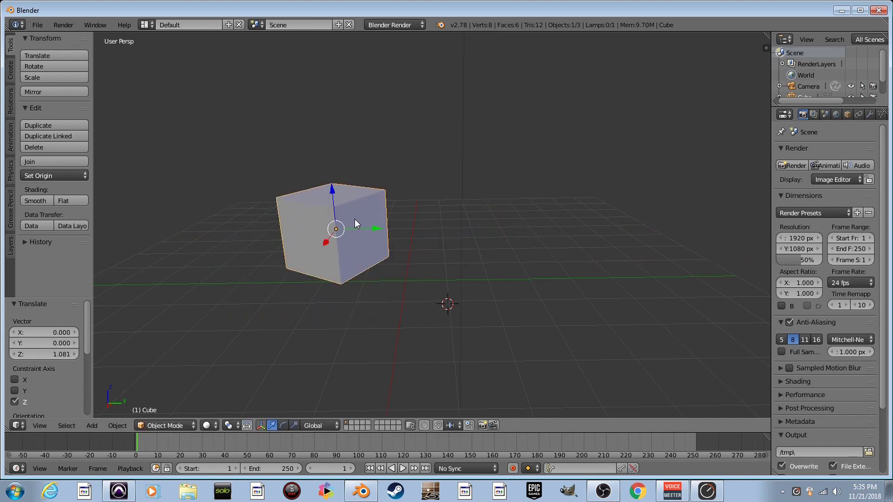
drag(365, 229, 440, 213)
Step: Inspect the repositioned cube by walking the view closer, farther, sideways and upward around it
key(shift+f)
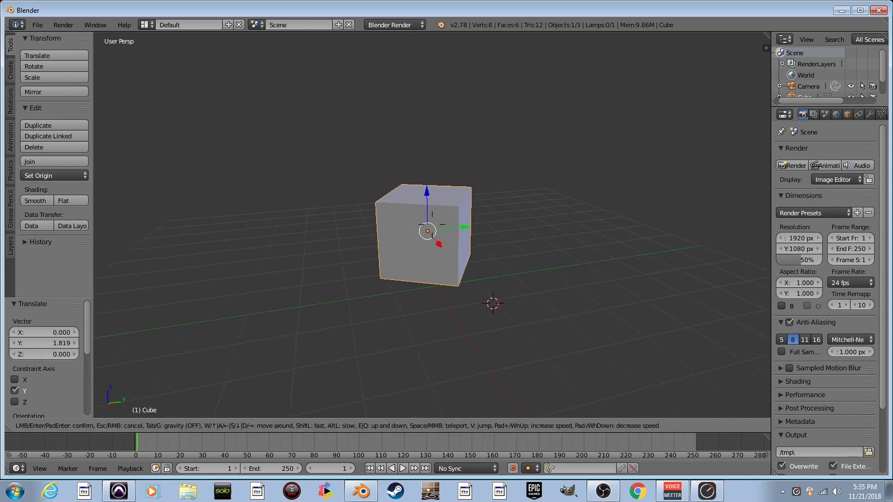
key(w)
key(a)
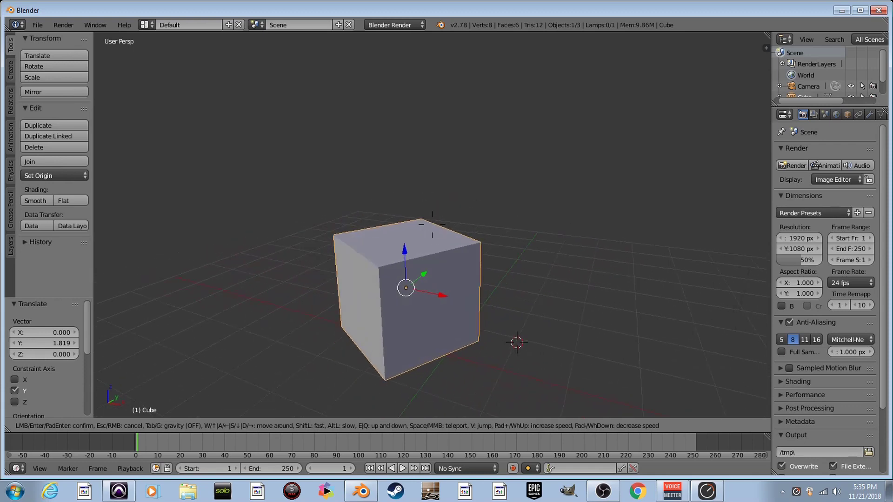
click(459, 263)
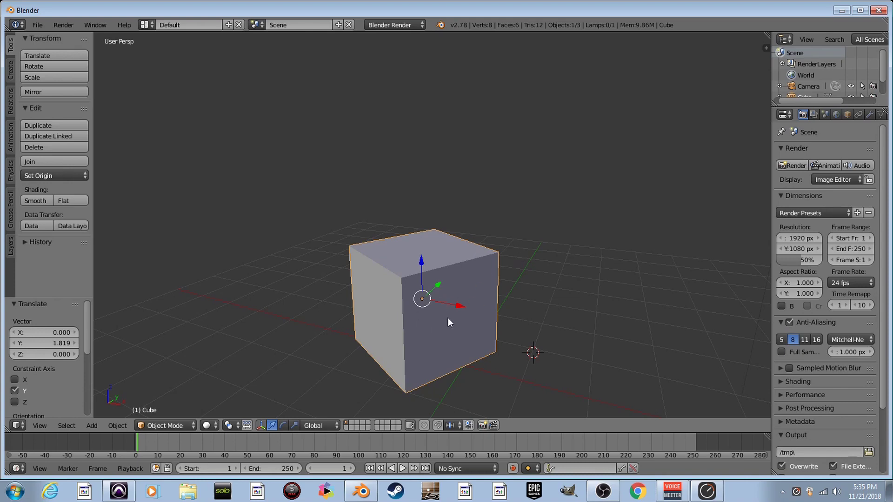
key(shift+f)
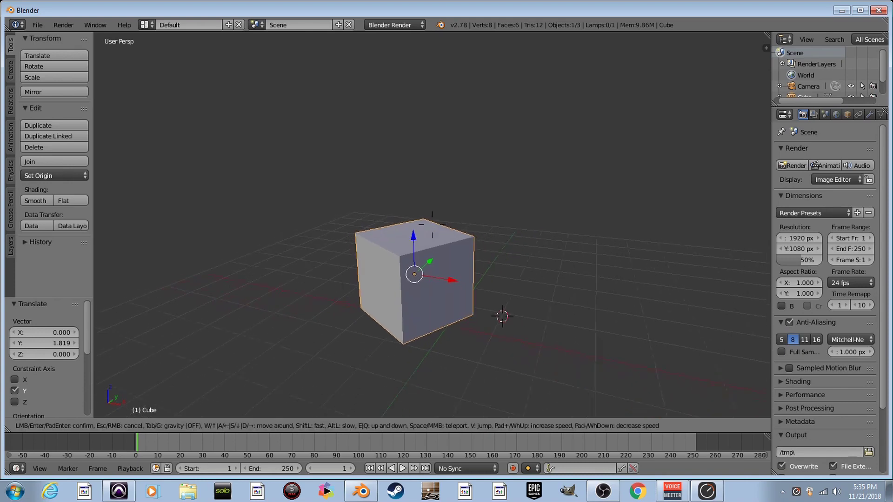
key(w)
key(a)
key(e)
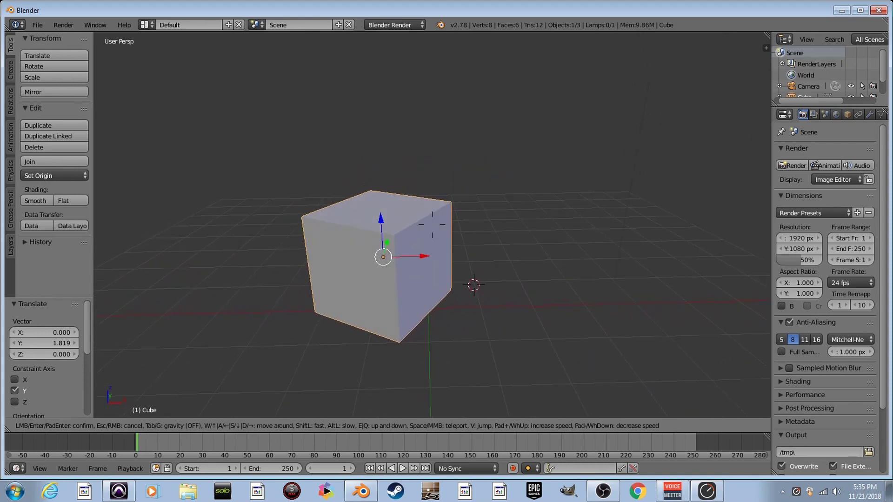
key(d)
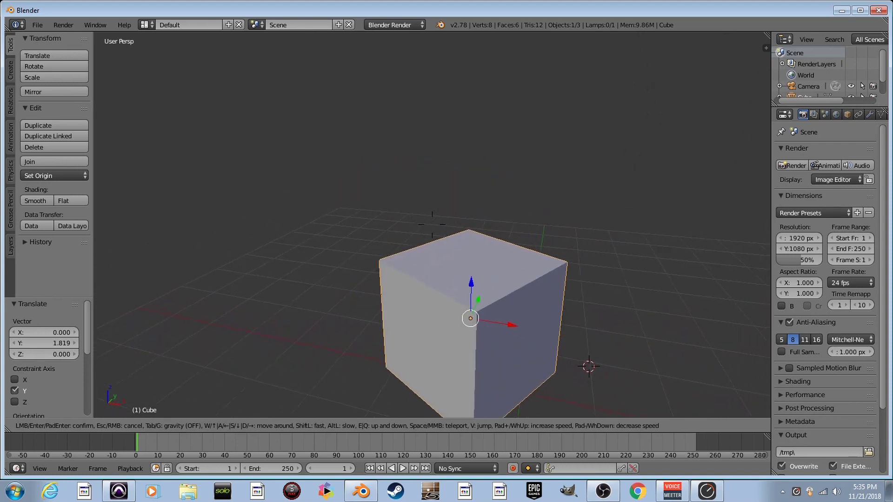
key(s)
key(e)
click(448, 242)
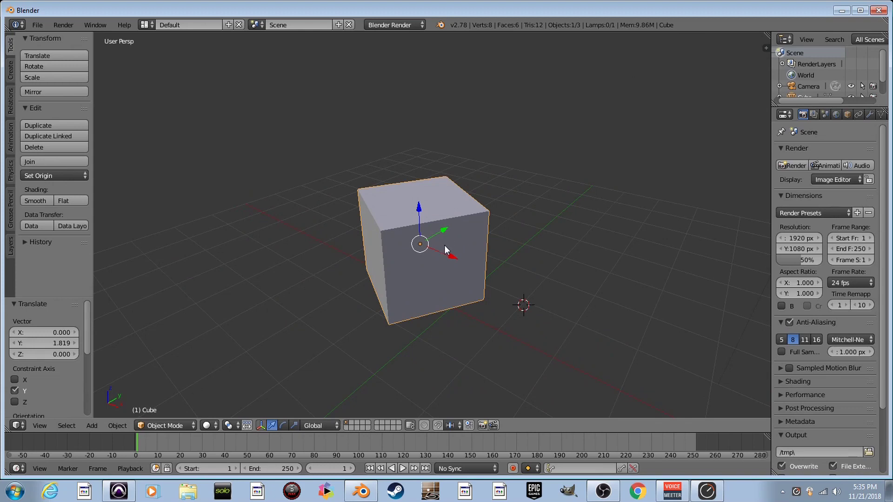
Step: Select only the cube and enter Edit Mode on it
key(a)
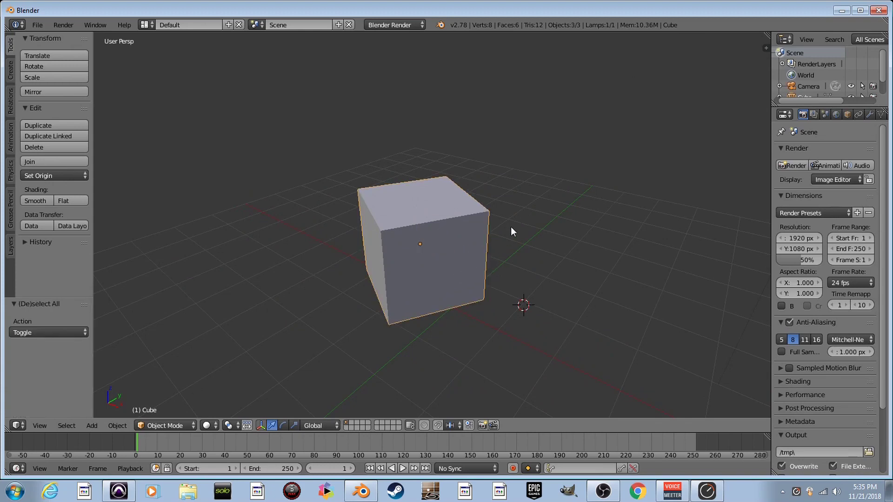
right_click(459, 255)
key(Tab)
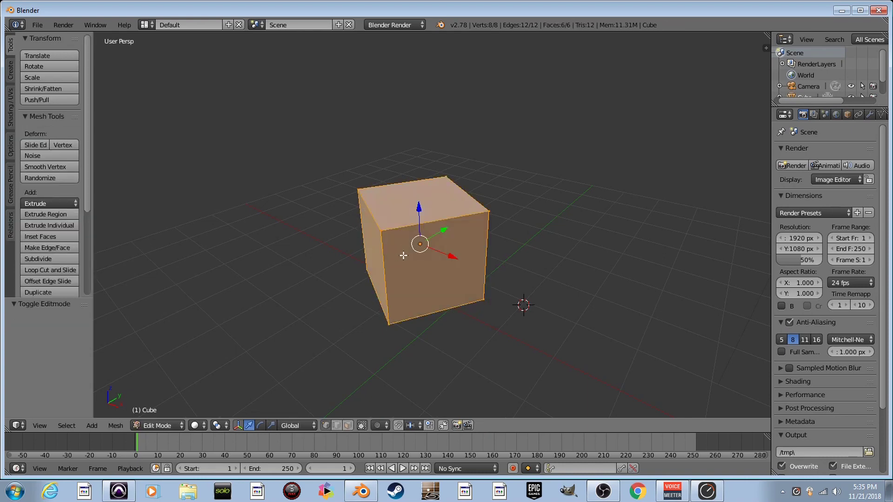
Step: Toggle the selection of the cube's entire mesh on and off, leaving everything deselected
middle_drag(424, 301, 445, 226)
key(a)
key(a)
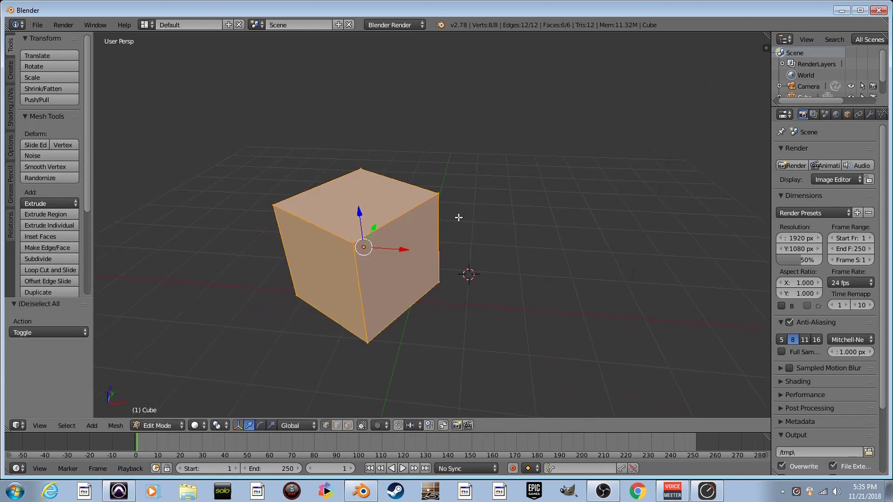
key(a)
key(a)
middle_drag(455, 220, 404, 390)
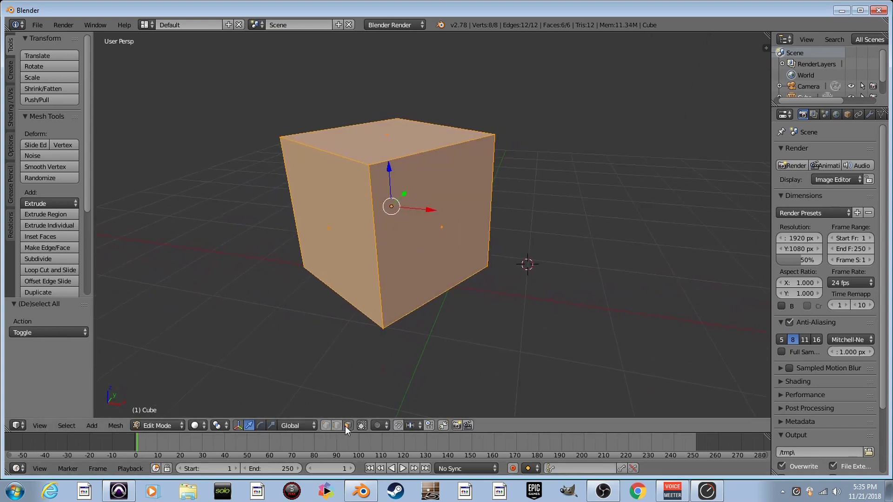
key(a)
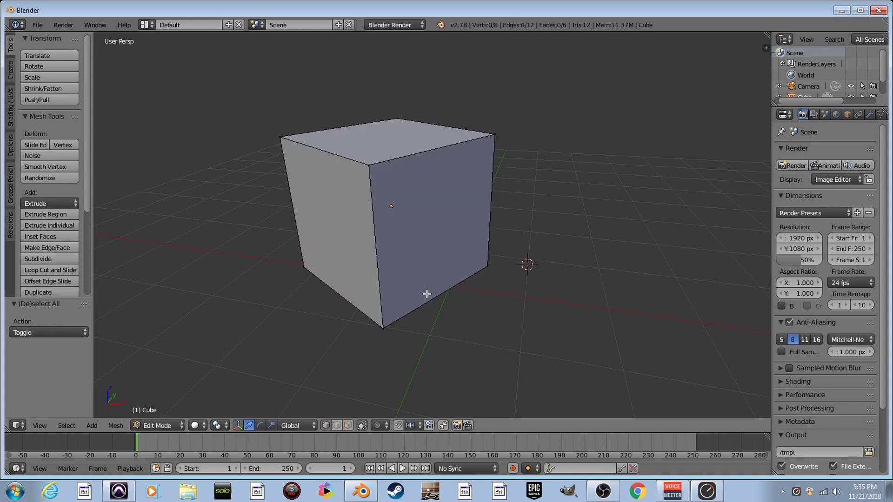
Step: Select three of the cube's corner vertices individually, one after another
right_click(384, 324)
right_click(381, 155)
right_click(285, 140)
Step: Try moving the cube's top corner vertex on the positive X side about 0.907 units along the X axis, and undo the move
right_click(493, 135)
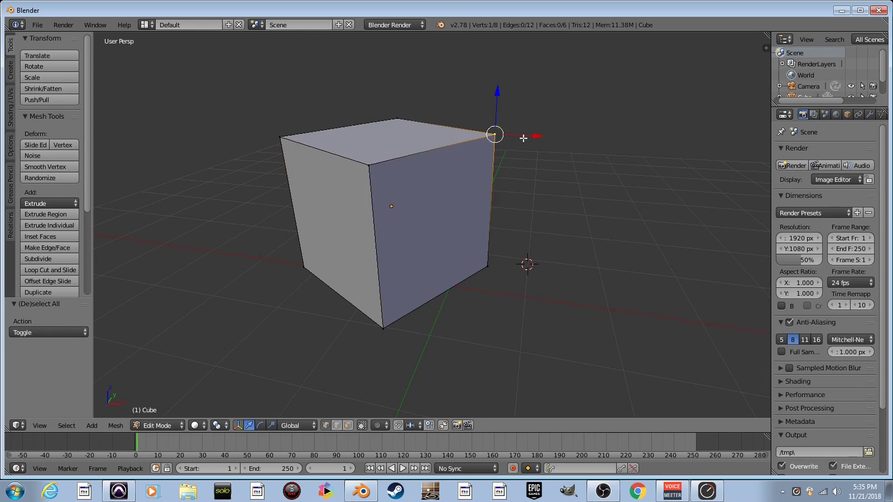
drag(529, 136, 610, 138)
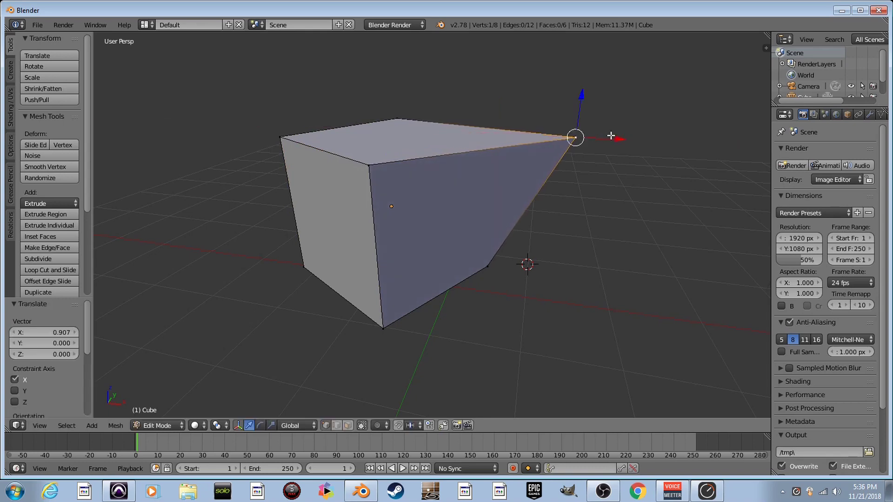
key(shift+f)
key(w)
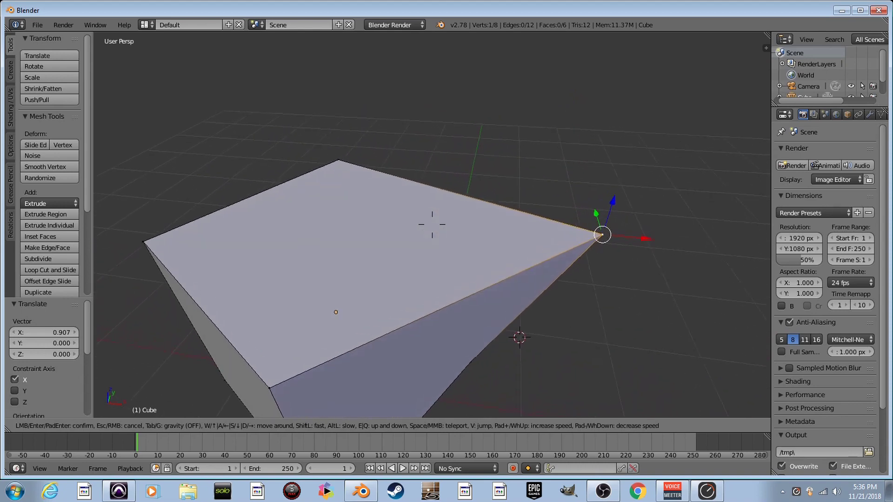
key(s)
click(432, 225)
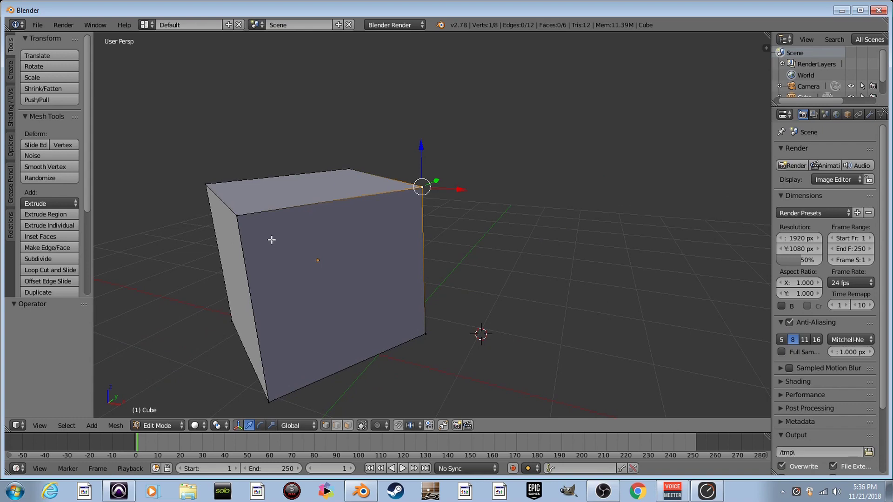
Step: Try raising the cube's nearest top corner vertex along the Z axis, and undo the move
right_click(256, 215)
key(g)
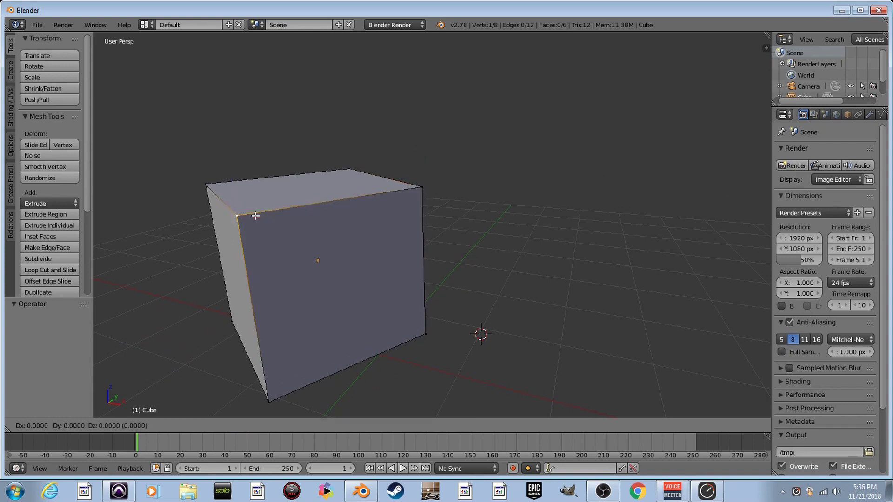
key(z)
click(254, 164)
key(ctrl+z)
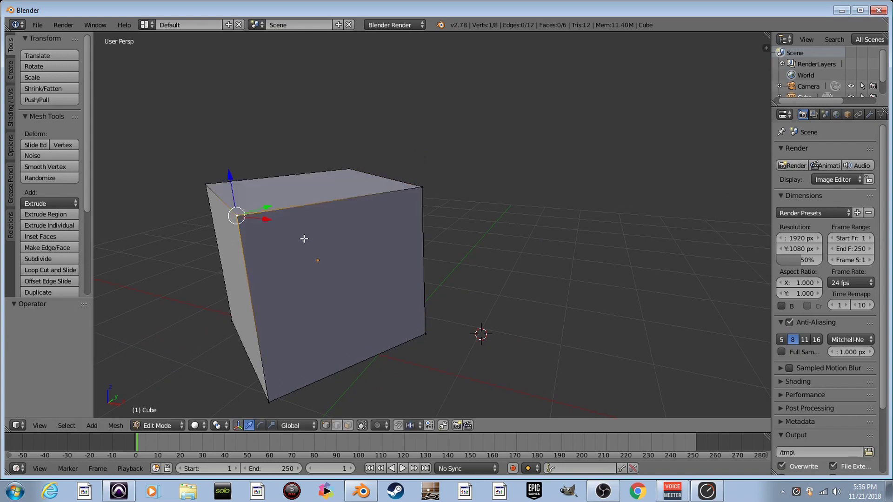
Step: Select the two bottom corner vertices of the cube's front face individually, one after the other
key(shift+f)
key(w)
key(a)
click(432, 224)
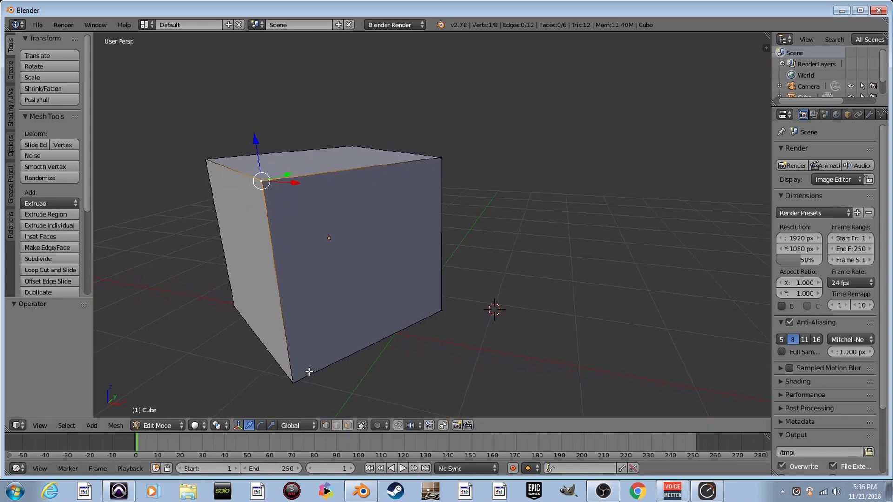
right_click(294, 381)
right_click(441, 310)
Step: Switch to edge selection and select the front face's bottom edge, followed by its vertical edge on the positive X side
click(336, 426)
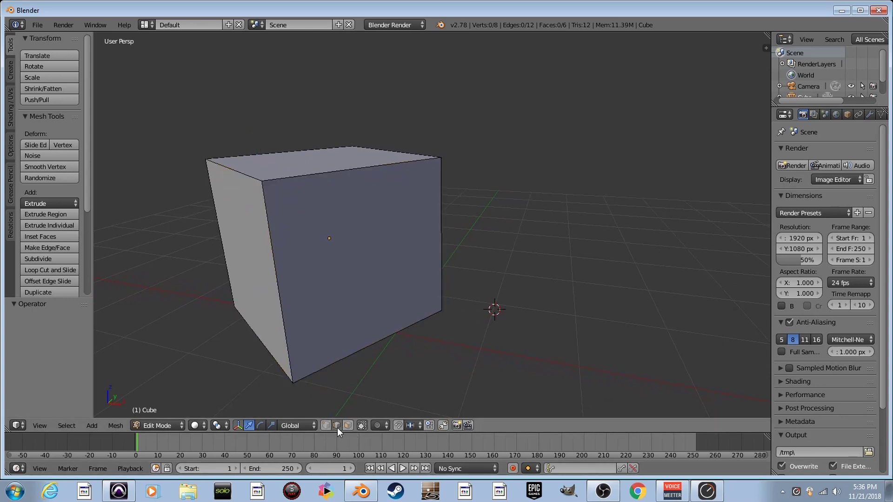
right_click(373, 346)
right_click(440, 232)
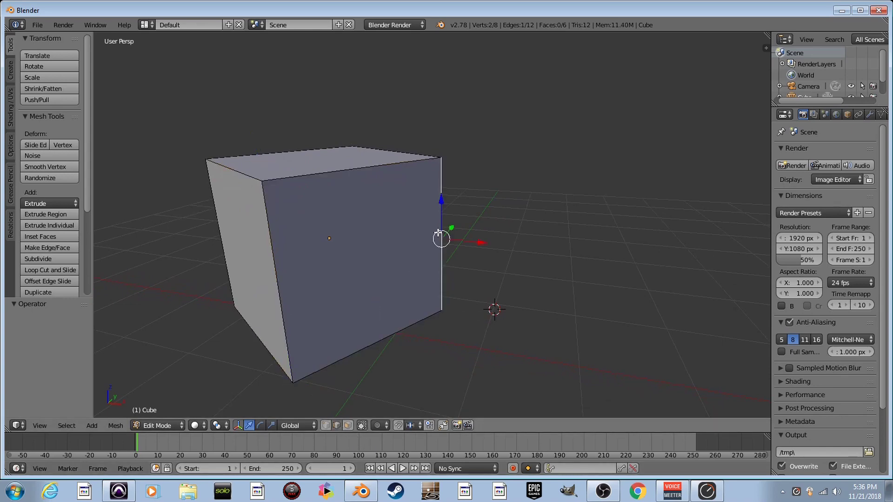
Step: Try moving the selected vertical edge freely by about X 2.518, Y 1.220, Z 1.148, and undo the move
key(g)
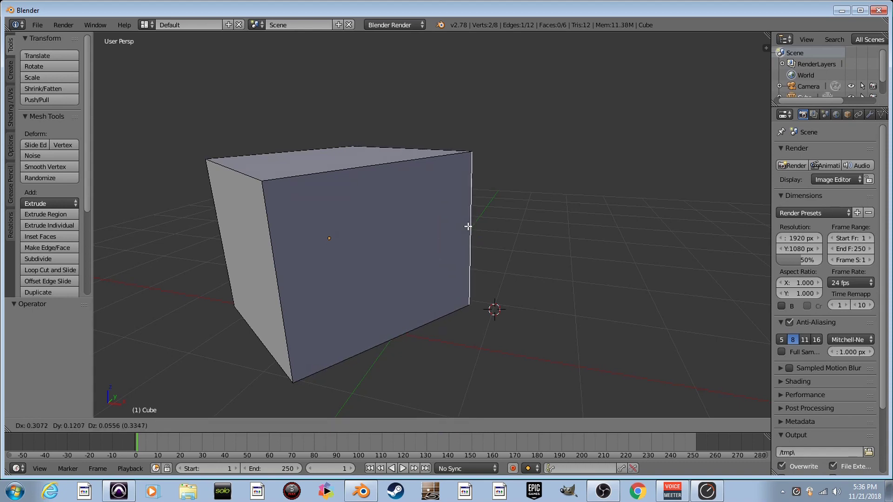
click(679, 128)
key(shift+f)
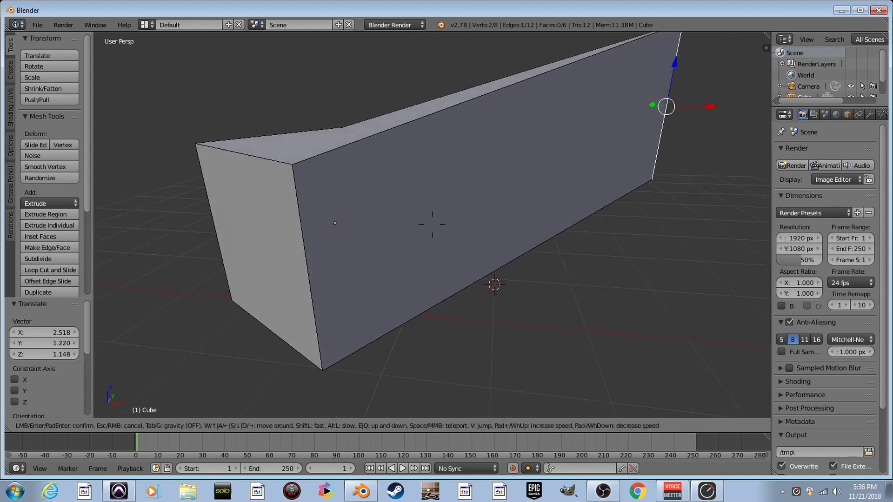
key(s)
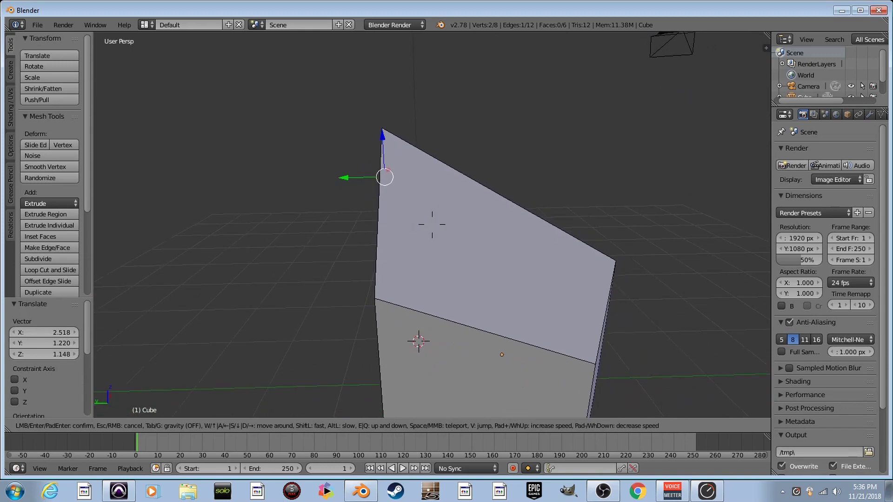
key(a)
click(432, 224)
key(ctrl+z)
Step: From another side of the cube, select a vertical edge, followed by the adjoining top edge
key(shift+f)
key(w)
click(497, 247)
right_click(583, 269)
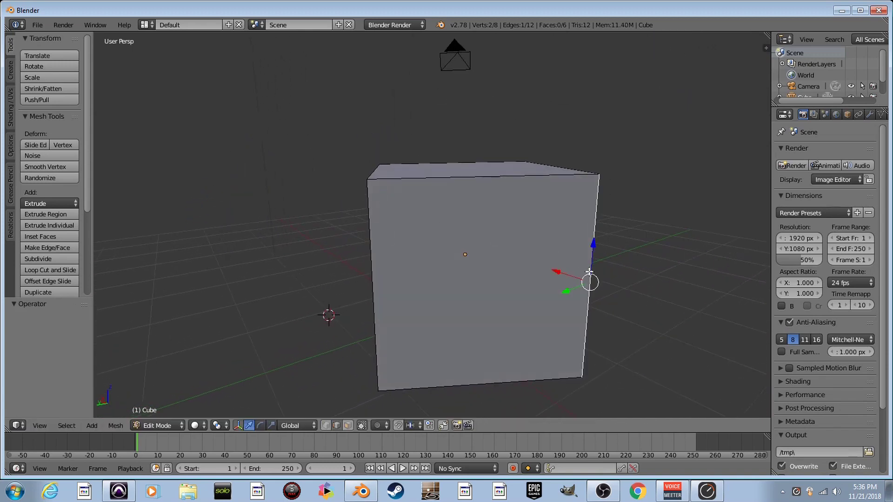
right_click(487, 184)
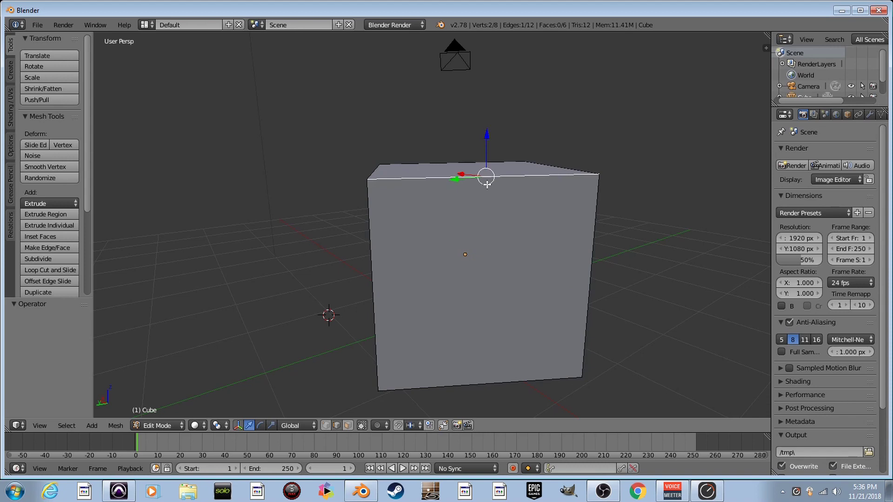
Step: Try raising the selected top edge about 0.793 units along the Z axis, and undo the move
key(g)
key(z)
click(489, 72)
key(shift+f)
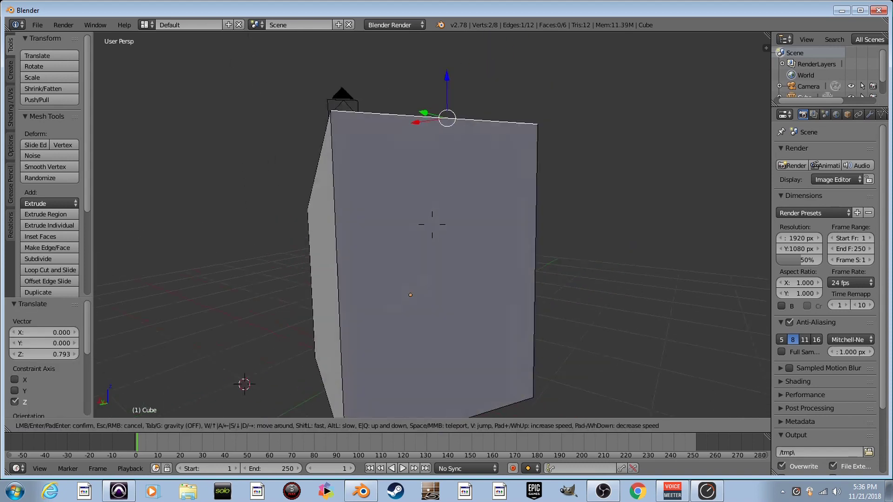
key(a)
key(e)
key(s)
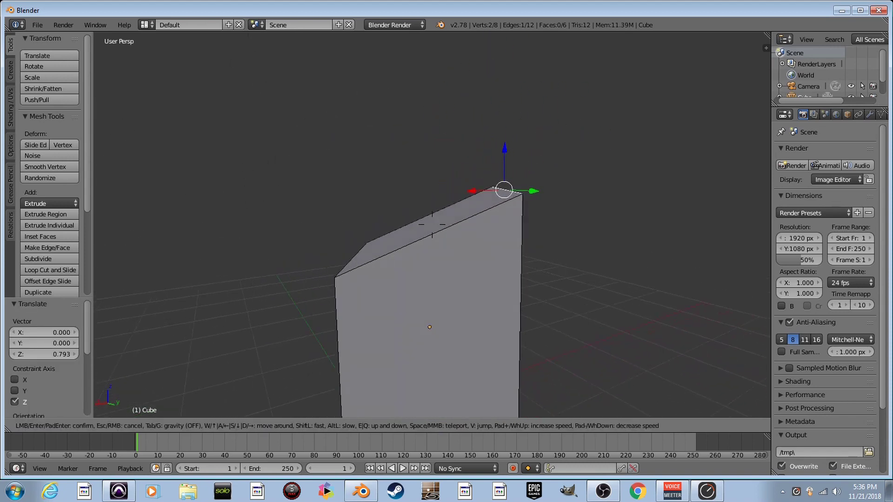
key(w)
key(s)
key(d)
key(q)
click(432, 225)
key(ctrl+z)
Step: Switch to face selection and select the cube's top face
key(shift+f)
key(q)
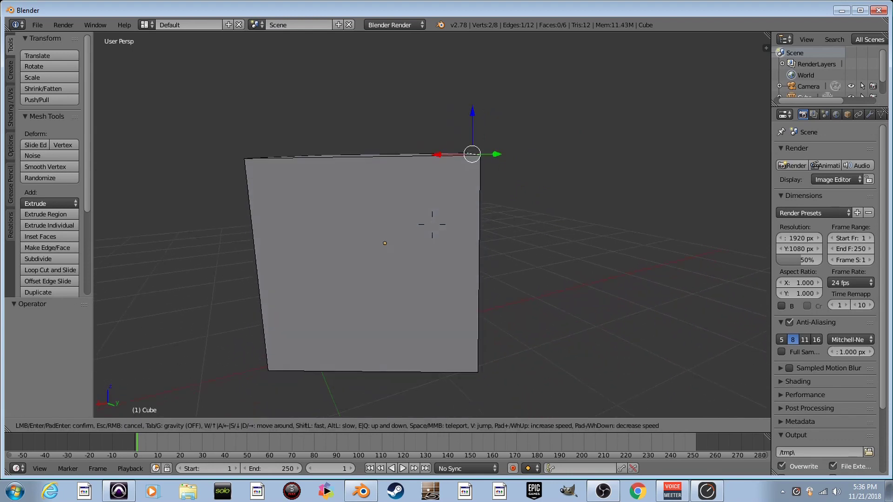
key(Return)
click(348, 426)
key(shift+f)
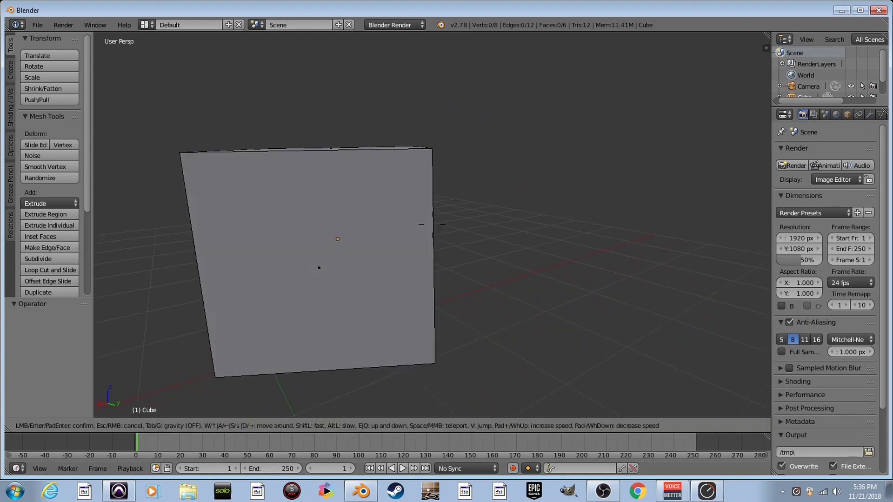
key(e)
key(a)
key(Return)
right_click(435, 254)
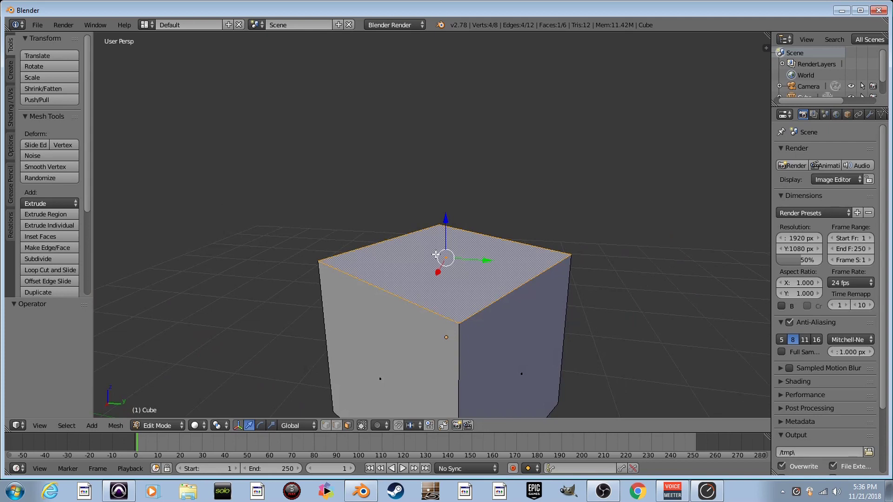
Step: Try extruding the top face upward, and undo both the extrusion and the face selection
key(e)
click(426, 197)
key(ctrl+z)
key(ctrl+z)
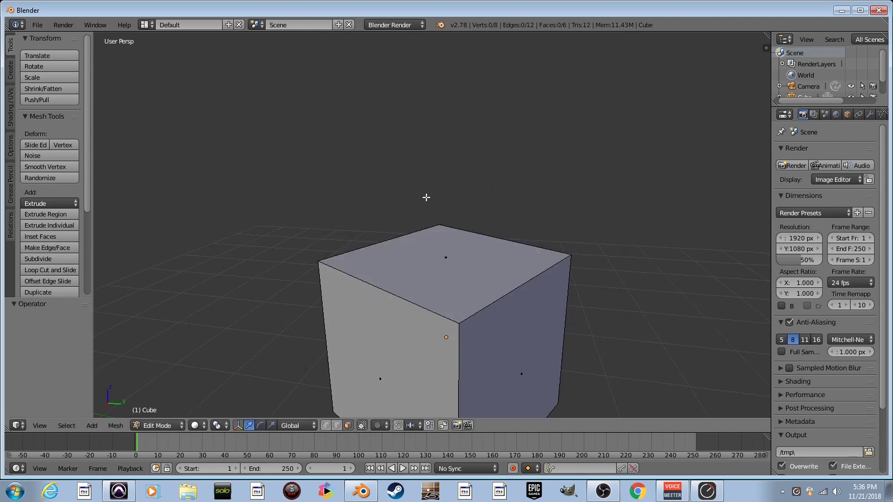
Step: Select the cube's top face and move it freely by about X -0.280, Y -0.009, Z 1.010
right_click(436, 246)
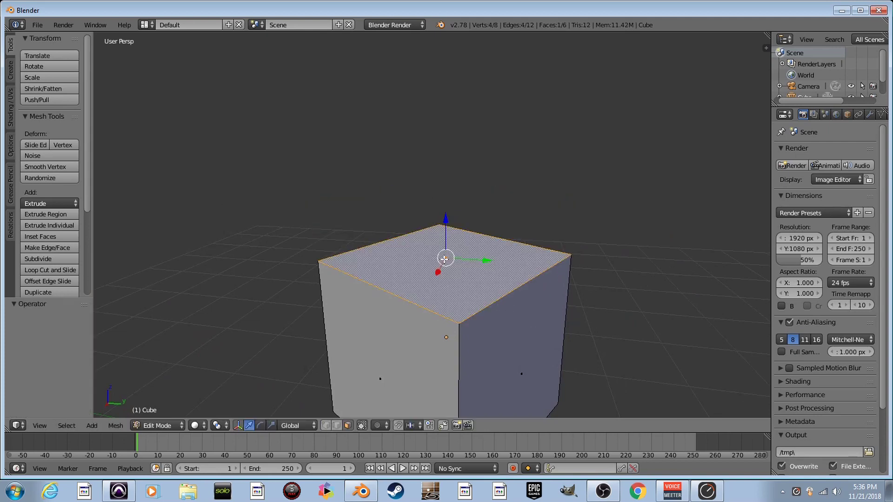
key(g)
click(448, 155)
Step: Select the side face on the positive X side and move it outward by about X 0.330, Y -0.393, Z -0.049
key(shift+f)
key(d)
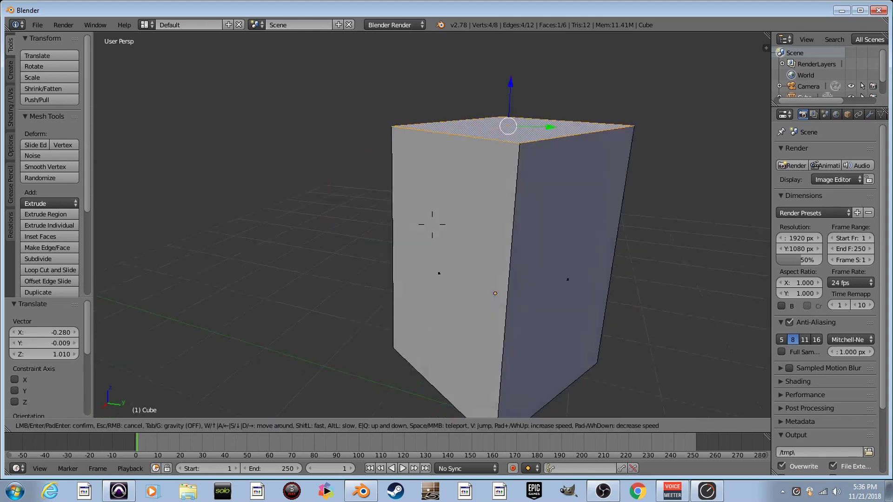
click(432, 225)
right_click(430, 227)
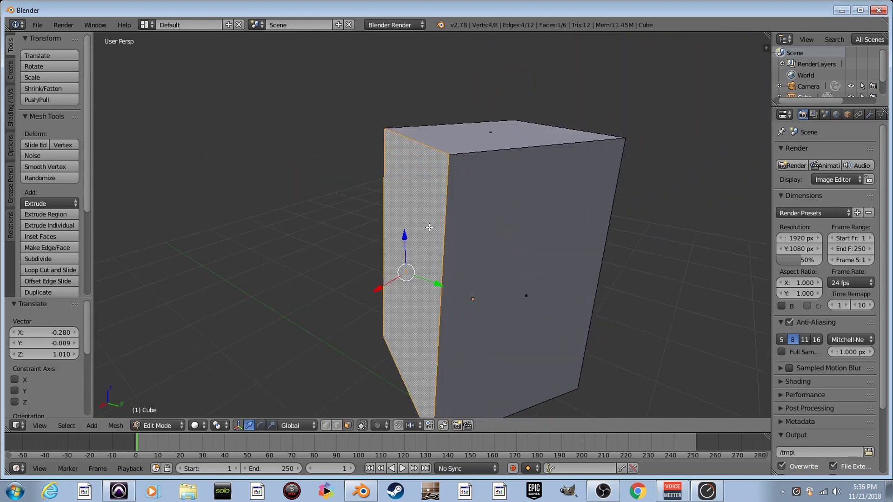
key(g)
click(380, 233)
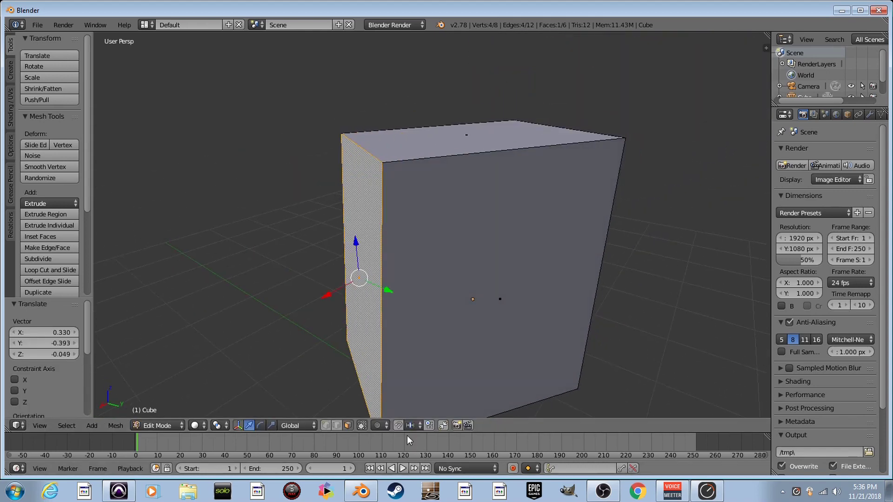
Step: Using edge selection, lower the top edge of the moved side face about 1.074 units along the Z axis
click(339, 425)
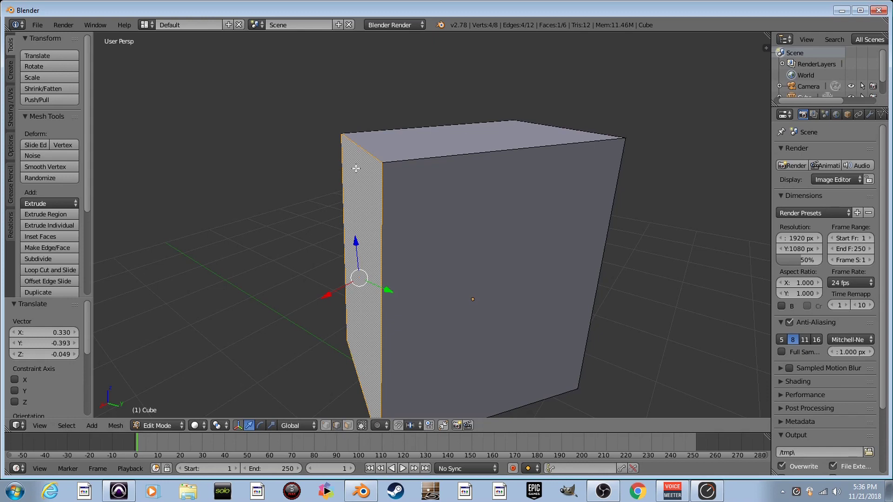
right_click(366, 156)
key(g)
key(z)
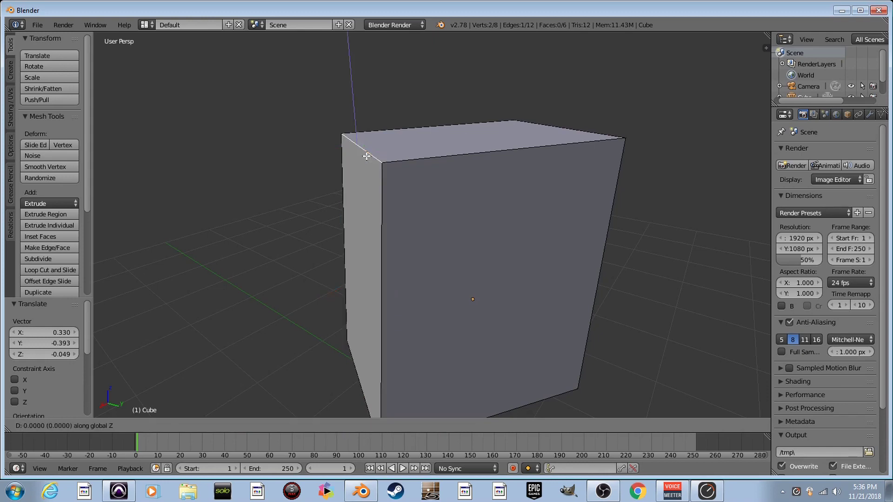
click(368, 256)
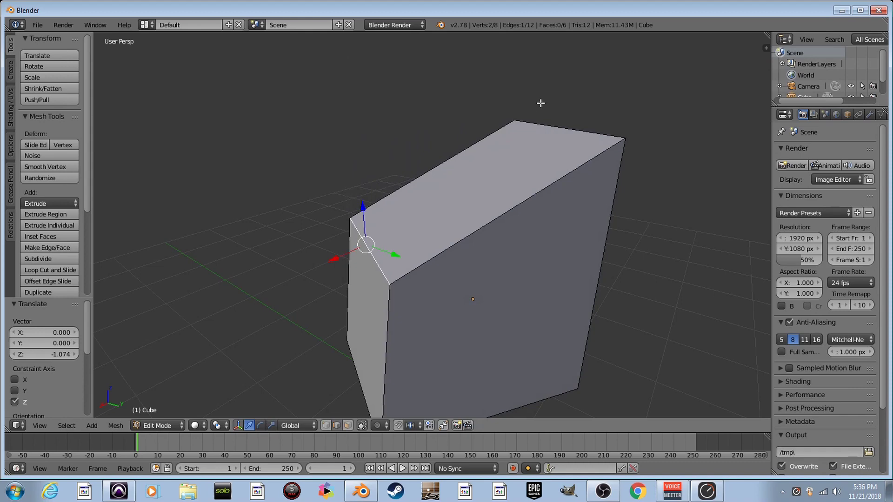
Step: Select the opposite edge of the top face, try rotating it about 62.536° around the Z axis, and undo the rotation
right_click(548, 126)
key(r)
key(z)
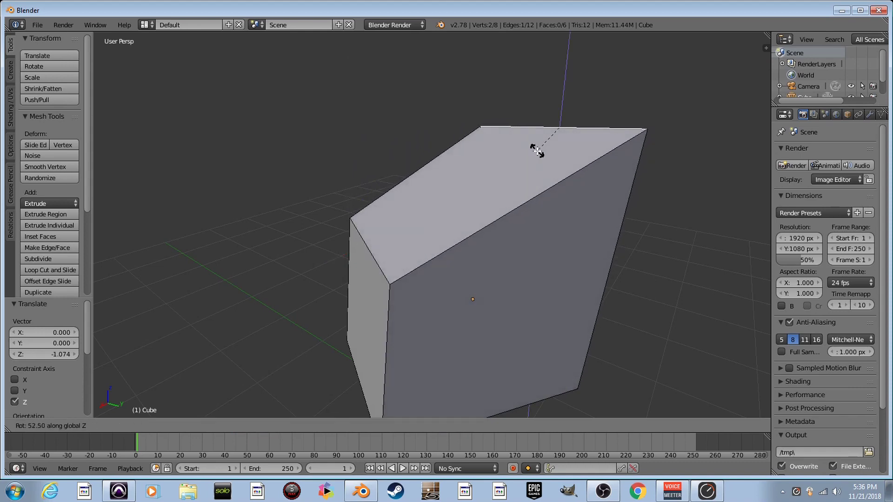
click(545, 151)
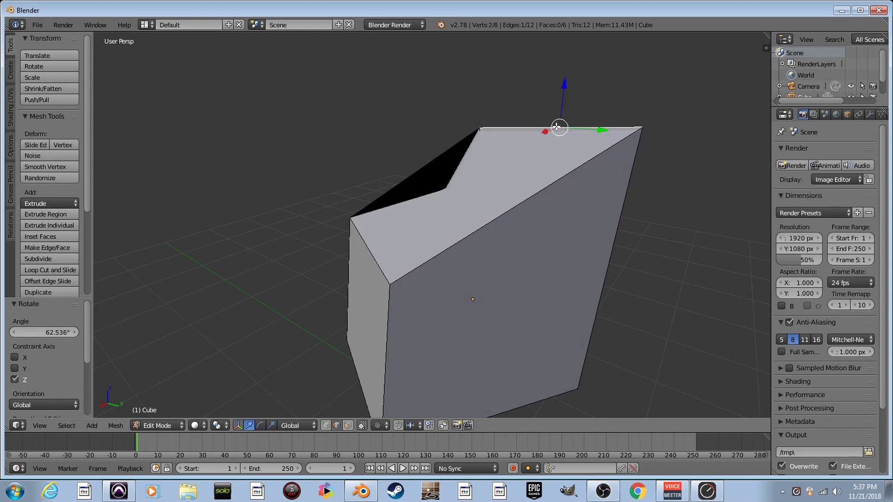
key(ctrl+z)
Step: Rotate the selected top edge about -53.761° around the Z axis
key(r)
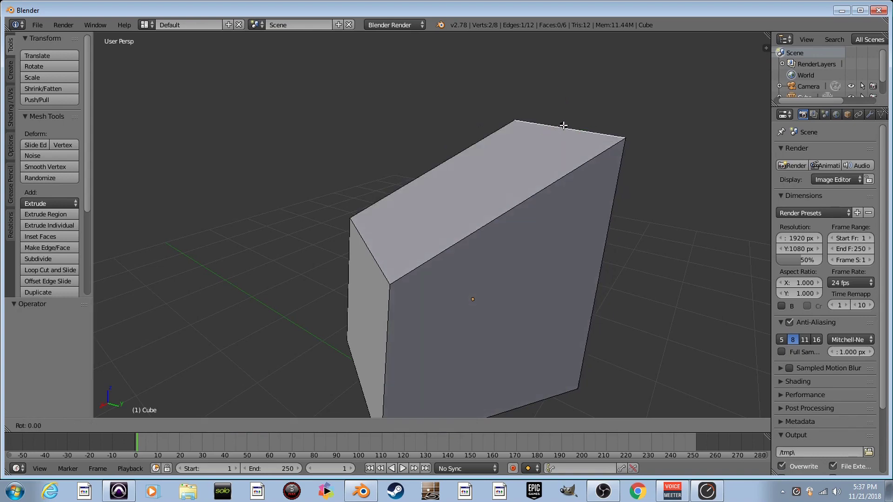
key(z)
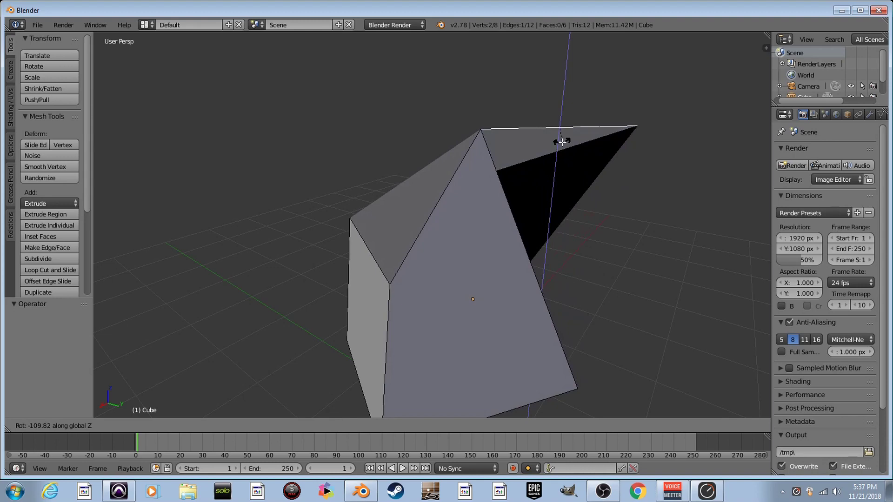
click(568, 130)
Step: Select the bottom edge on the mesh's positive X side and move it about 1.558 units along the X axis
key(shift+f)
key(a)
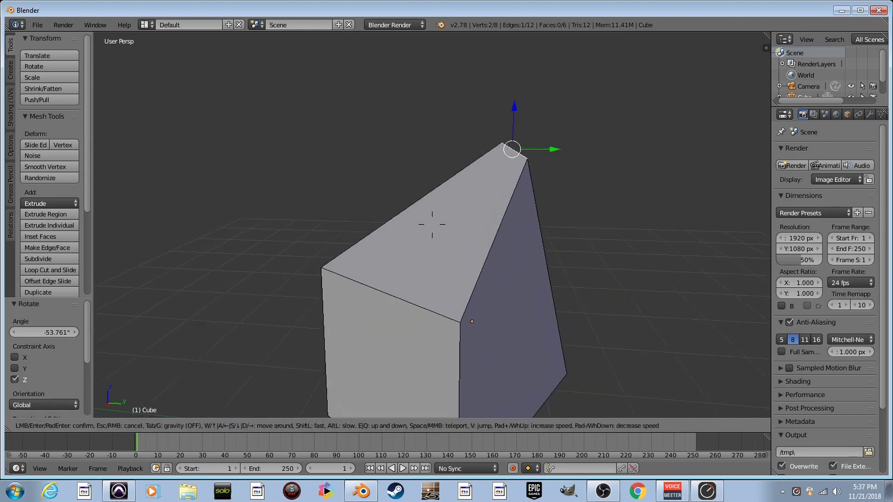
key(q)
key(s)
key(q)
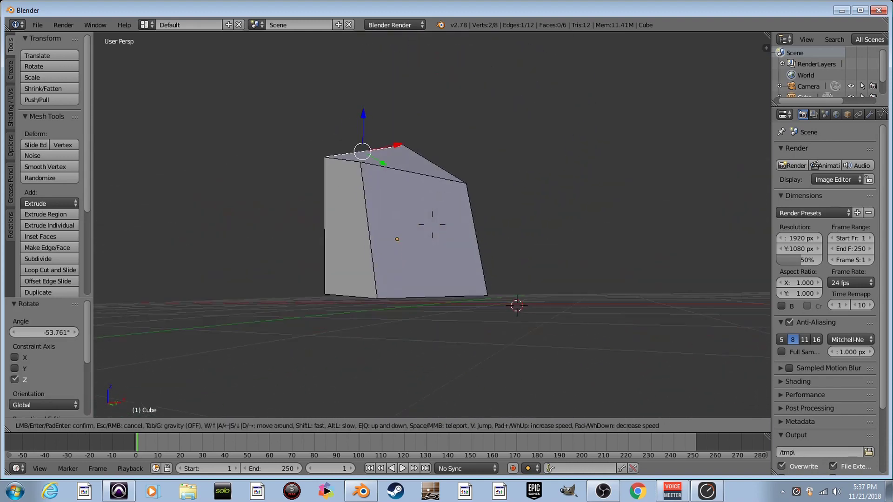
click(432, 224)
right_click(410, 255)
right_click(434, 229)
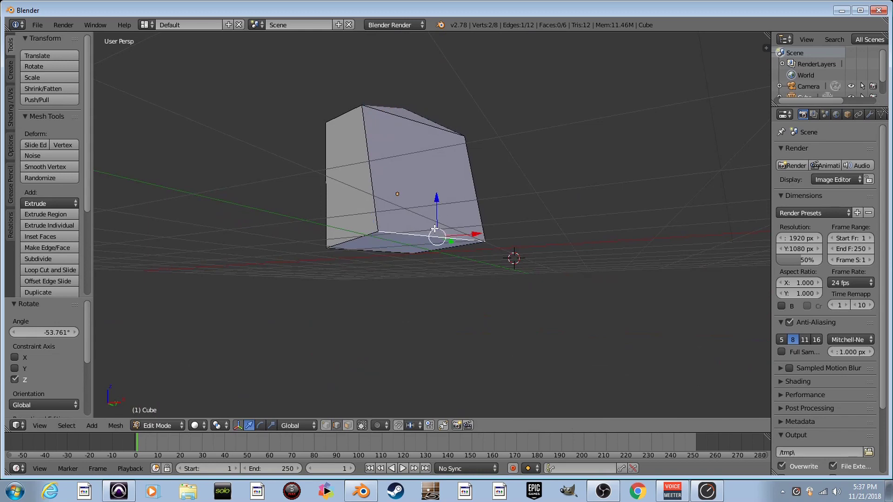
key(g)
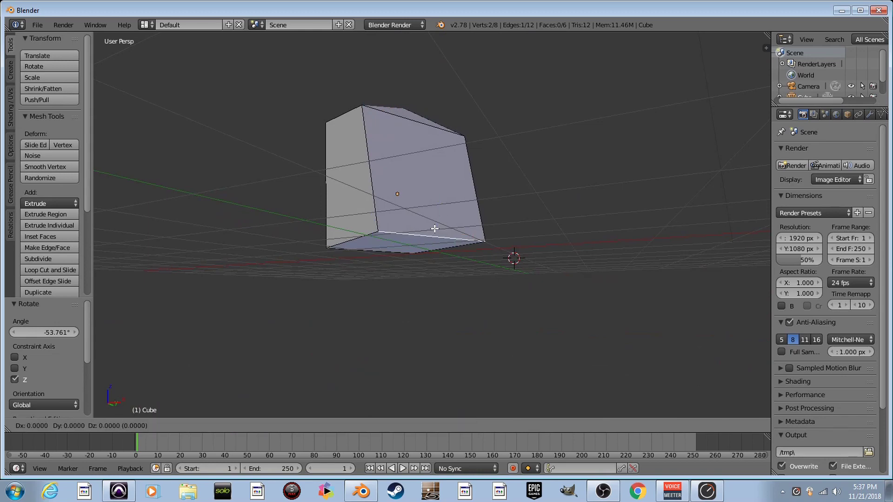
key(x)
click(549, 199)
Step: Leave Edit Mode and return the reshaped cube to Object Mode
key(shift+f)
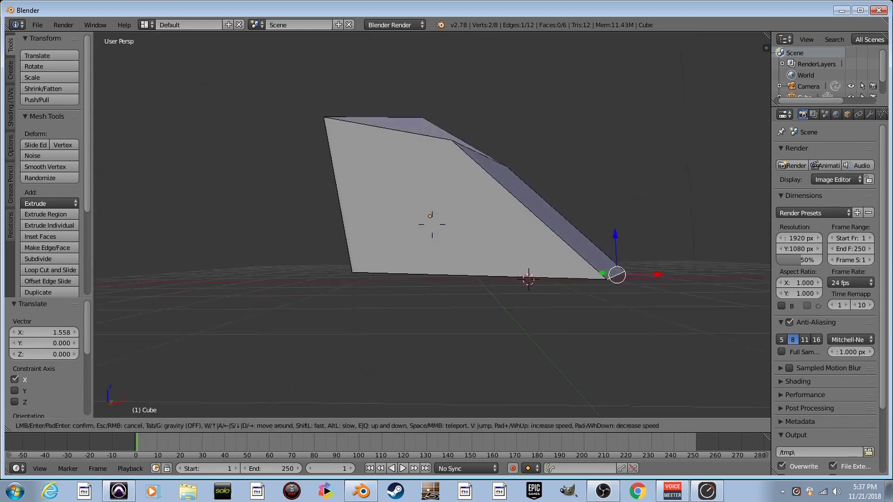
key(w)
key(d)
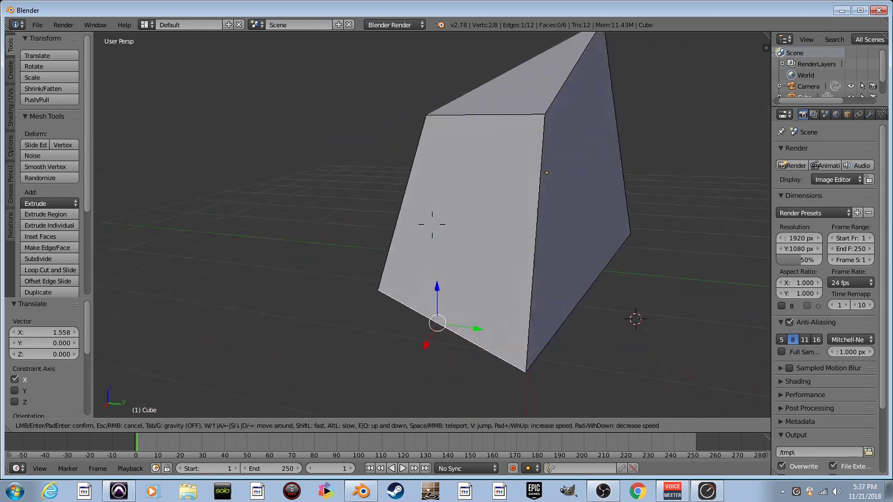
click(431, 225)
key(Tab)
Step: Toggle the reshaped cube into Edit Mode and back to Object Mode
key(shift+f)
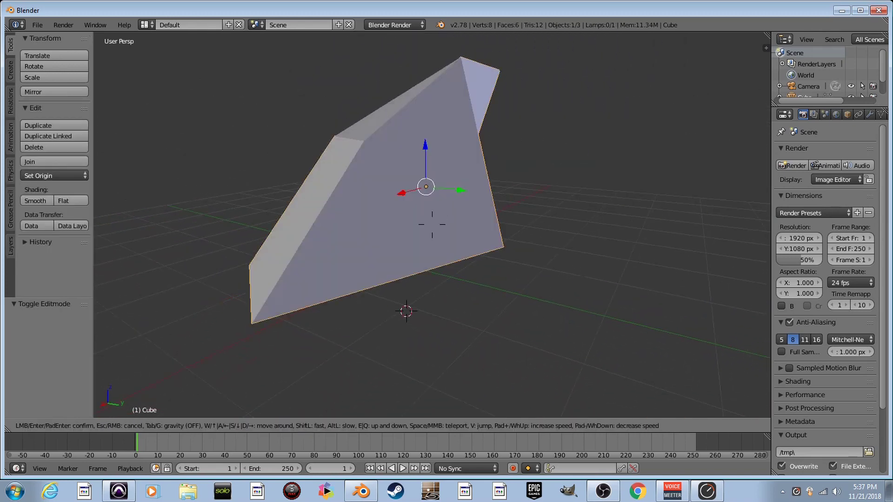
key(w)
key(a)
click(432, 224)
key(Tab)
key(Tab)
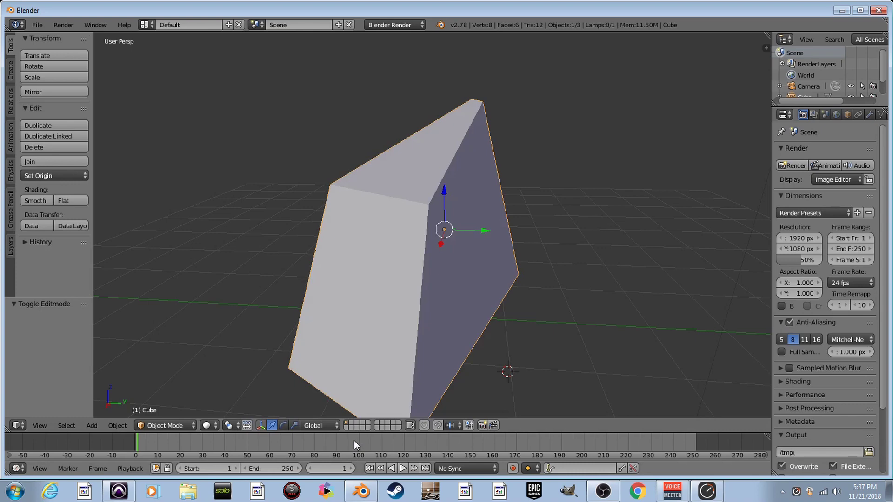
Step: In Edit Mode with face selection, move the mesh's positive Y side face about 0.693 units along Y, and return to Object Mode
key(Tab)
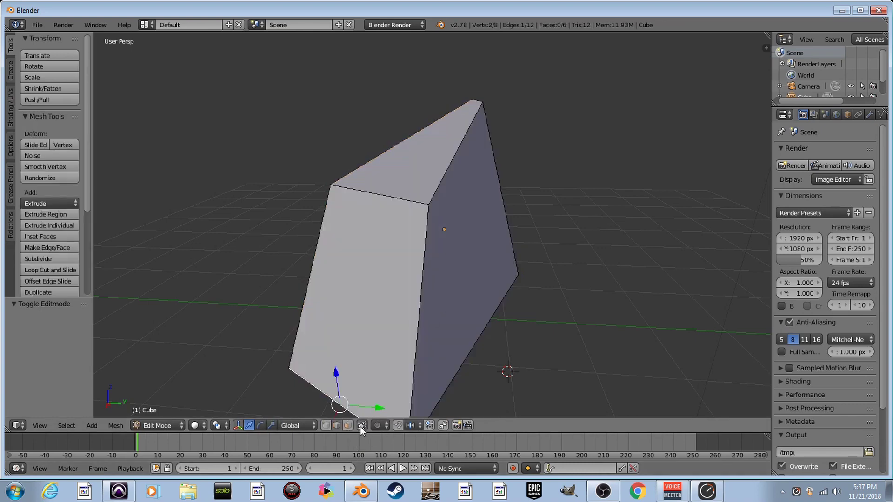
click(348, 425)
right_click(445, 300)
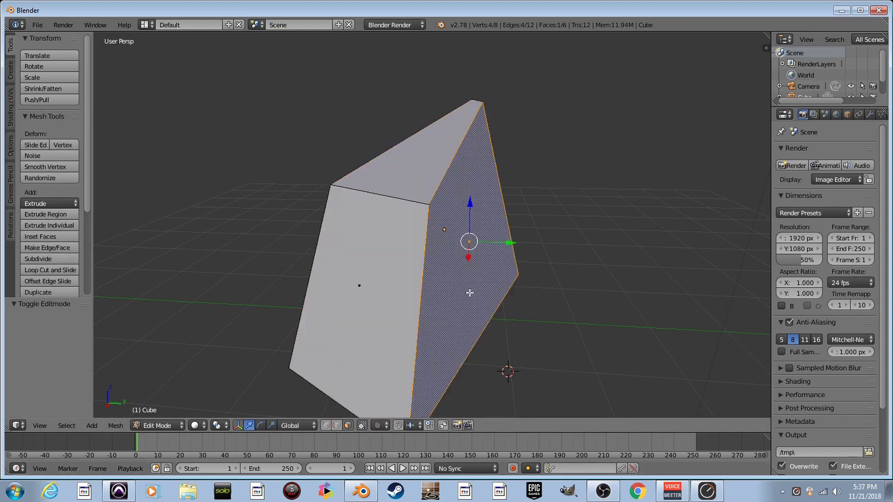
key(g)
click(522, 292)
key(shift+f)
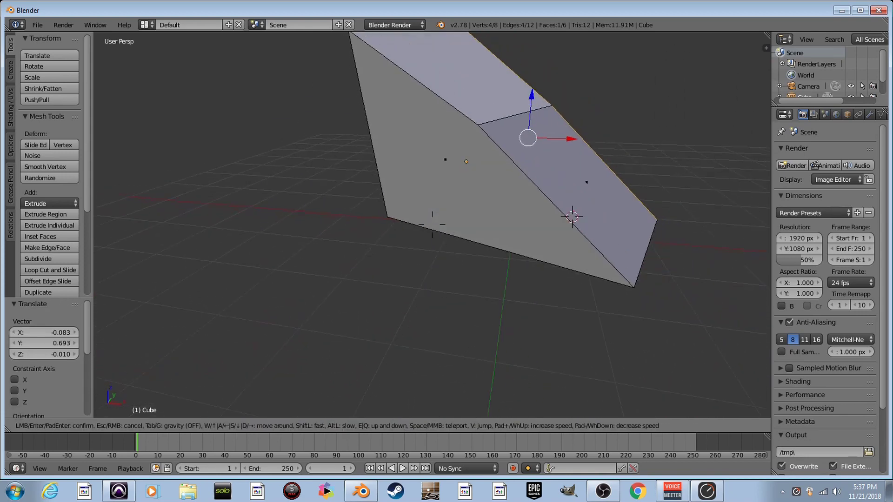
click(432, 225)
key(Tab)
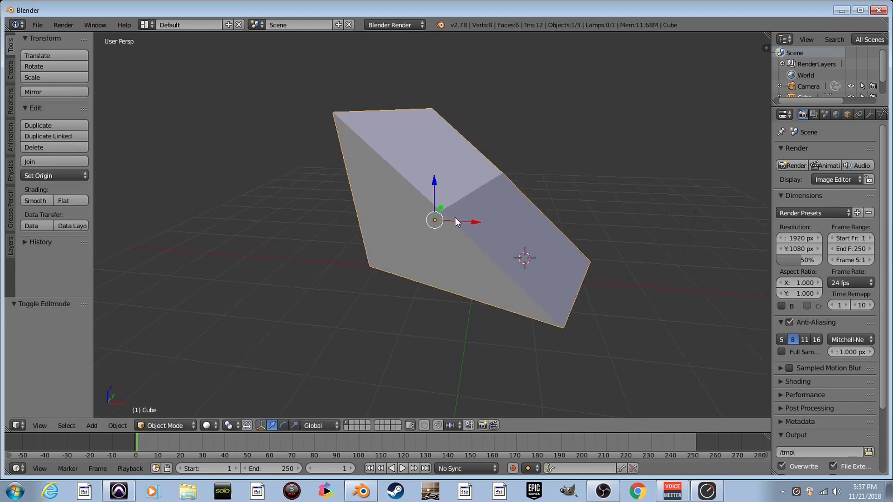
Step: Move the object about -0.427 units along the Y axis and scale it by about 0.421 along the Z axis
key(shift+f)
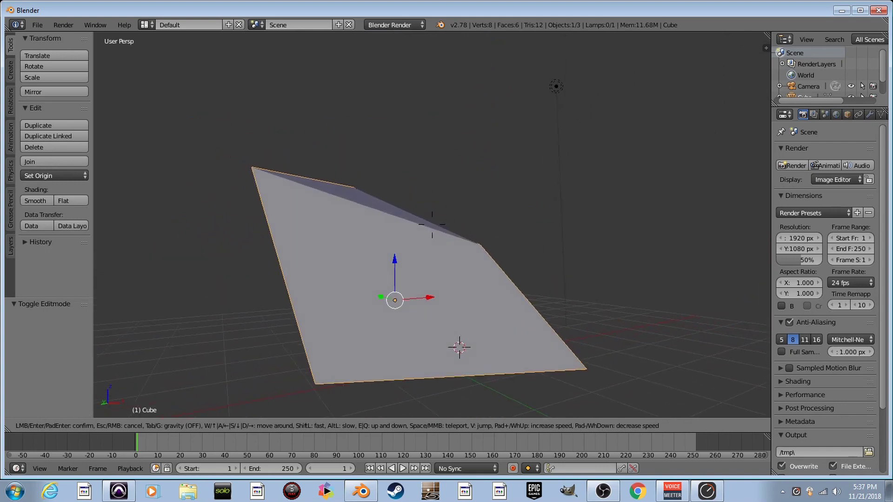
click(403, 273)
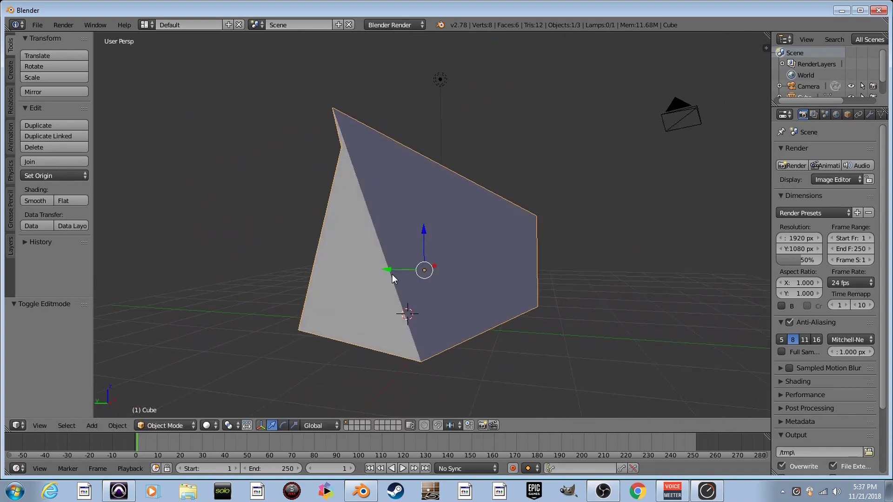
drag(392, 274, 421, 263)
key(s)
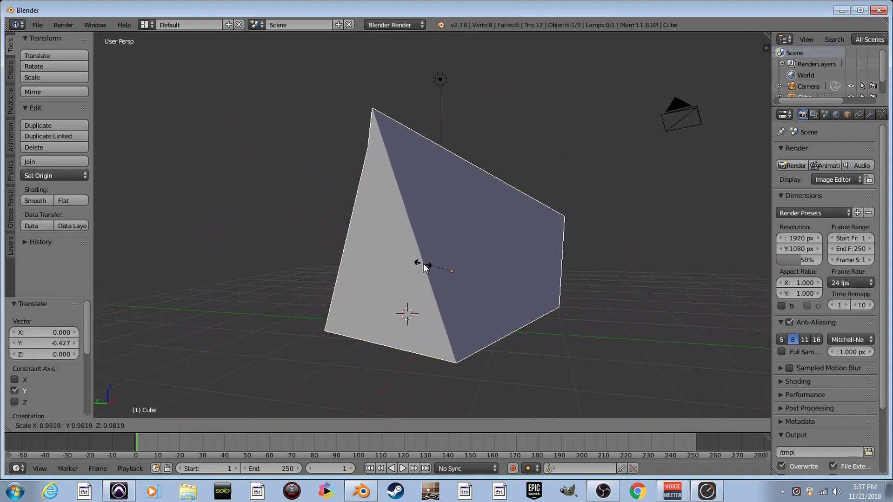
key(z)
click(440, 262)
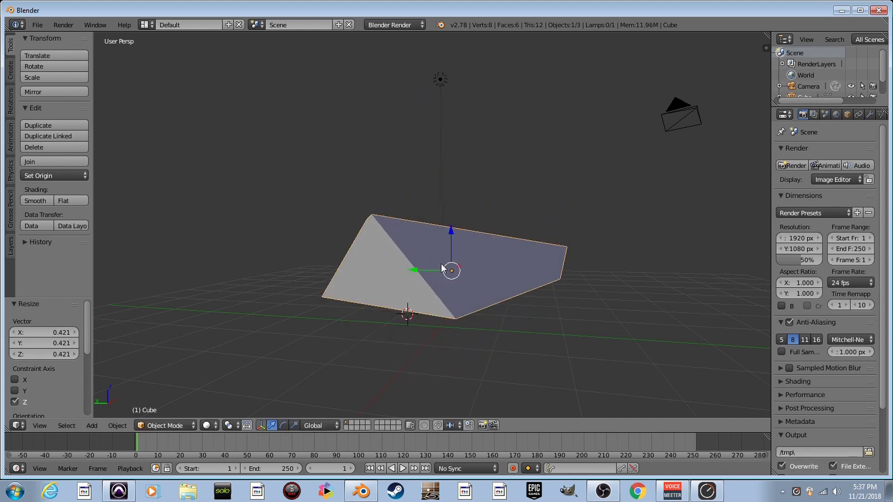
Step: Rotate the flattened object about -46.854° around the global Y axis
key(shift+f)
click(398, 220)
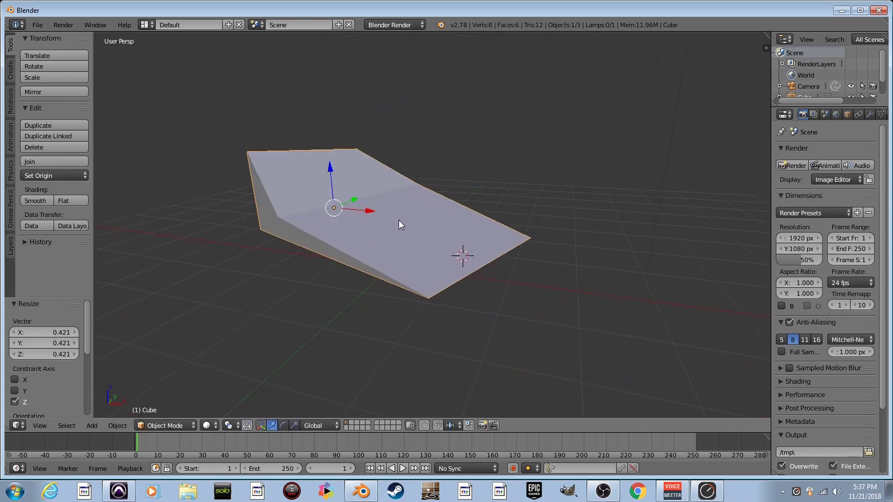
key(r)
key(y)
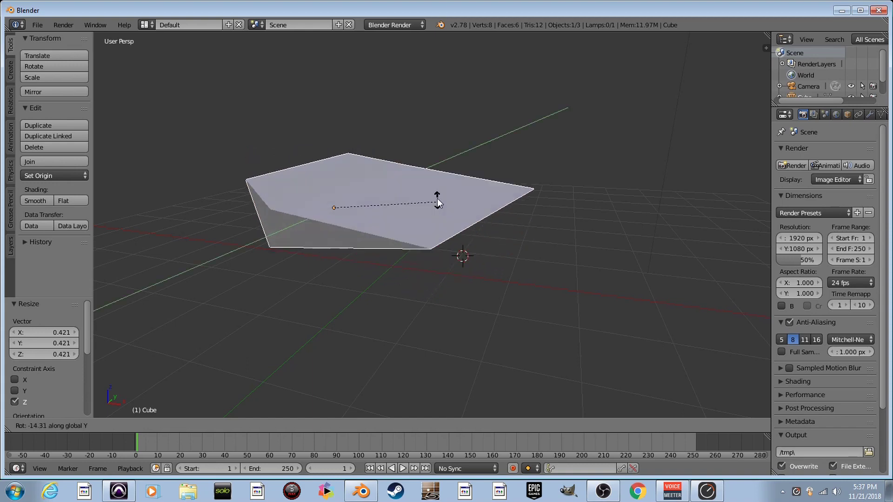
click(414, 170)
middle_drag(414, 169, 431, 225)
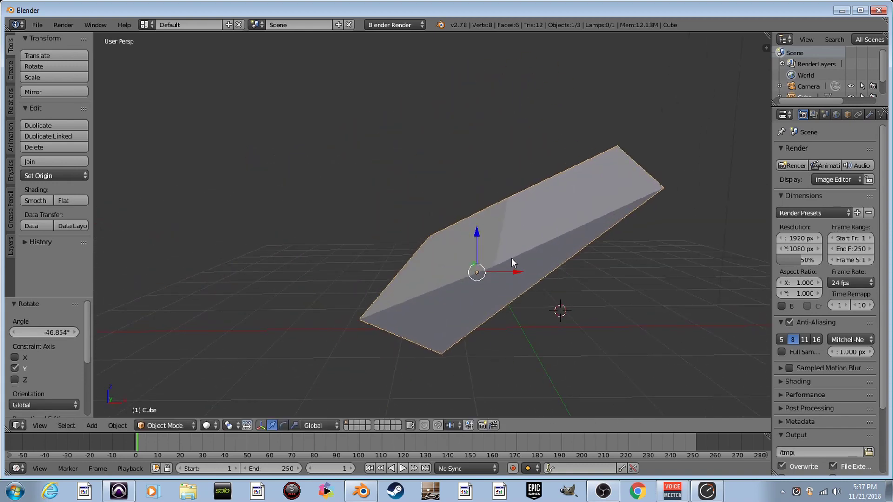
Step: Enter Edit Mode and select the upper face at the mesh's lower, negative X end
key(Tab)
right_click(527, 252)
right_click(496, 283)
right_click(471, 254)
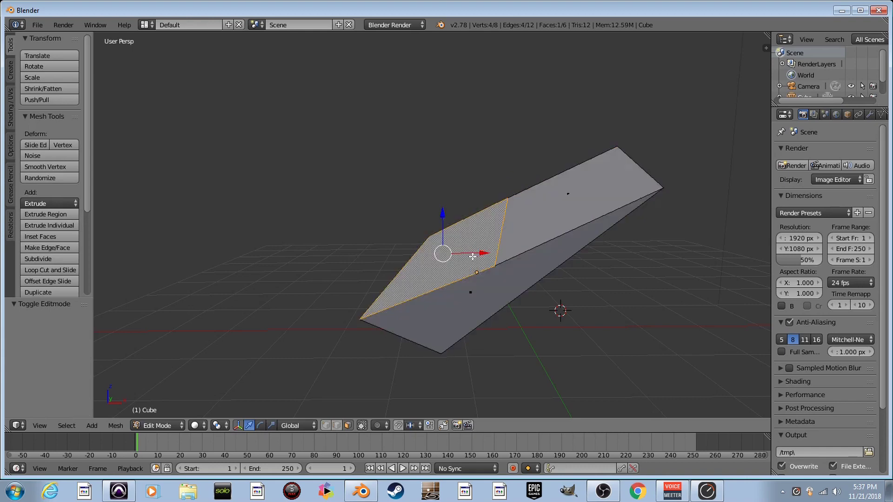
Step: Fly around the mesh to examine its reshaped form and the selected face from several sides
key(shift+f)
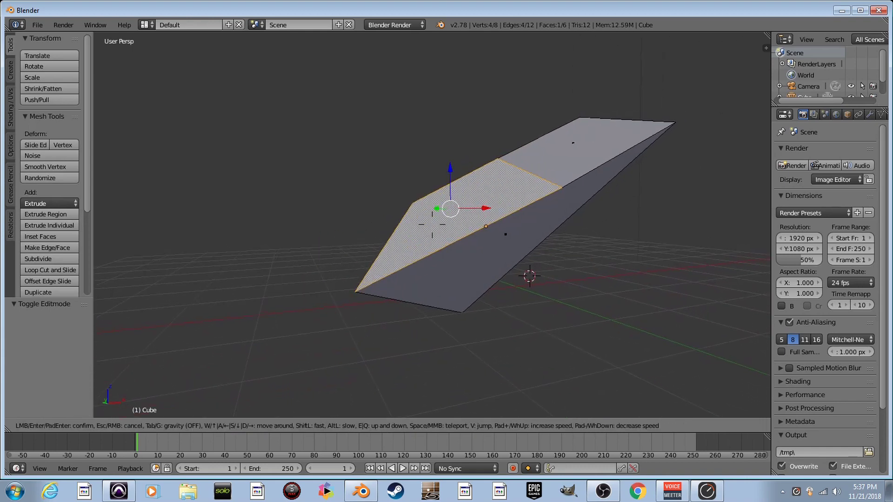
click(431, 225)
key(shift+f)
key(a)
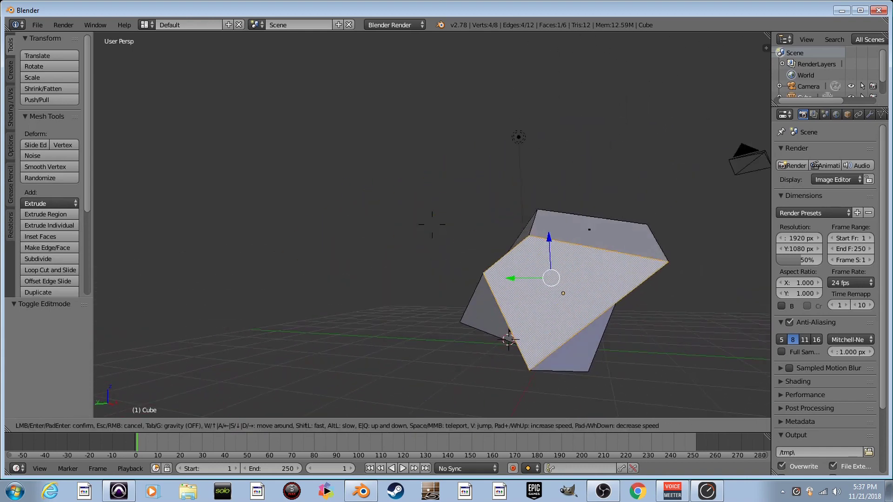
key(a)
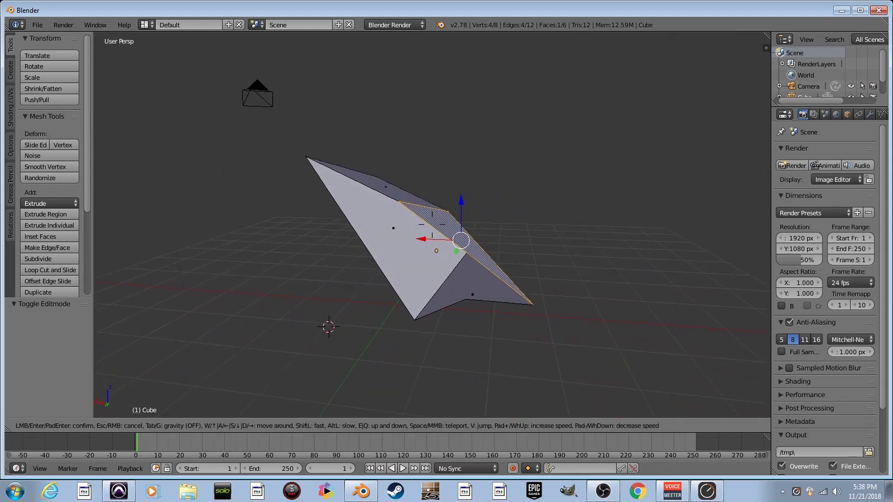
key(d)
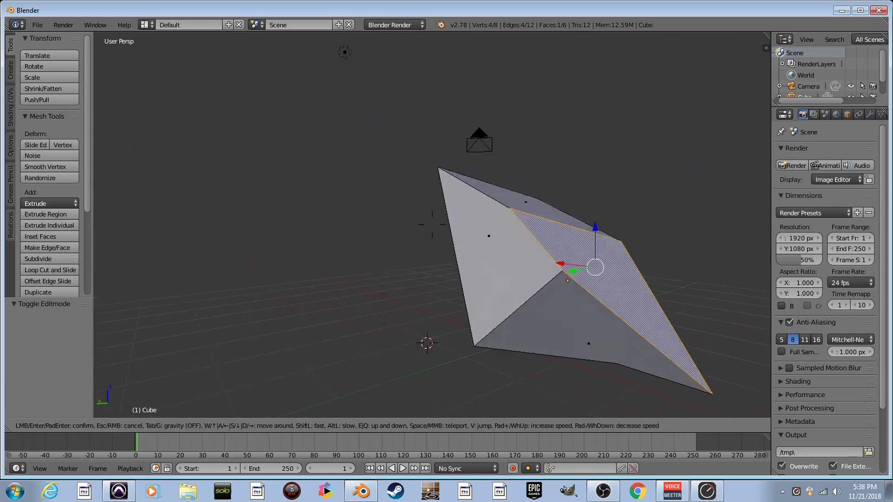
key(s)
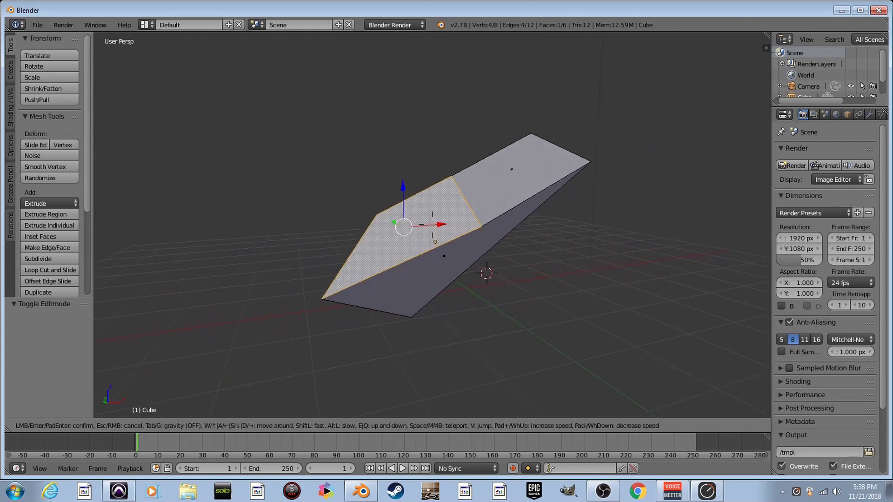
click(433, 218)
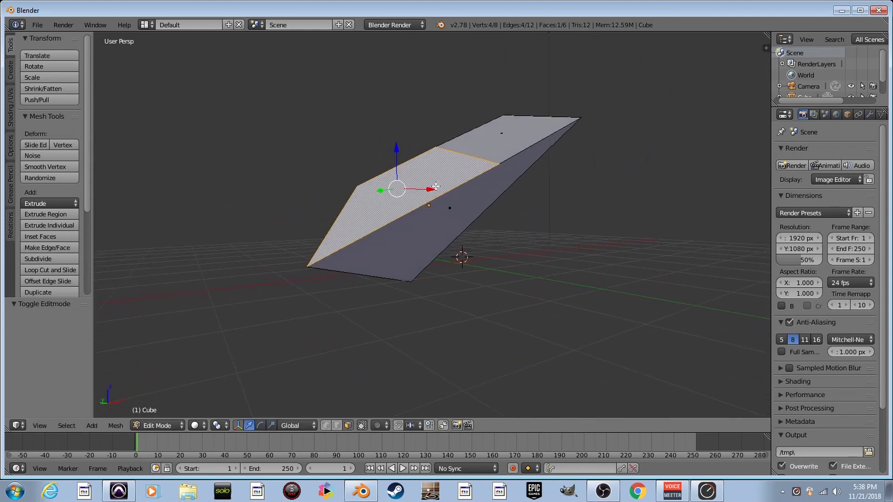
Step: Try moving the selected face in the negative X direction and undo the move
drag(432, 188, 372, 190)
key(ctrl+z)
key(shift+f)
key(a)
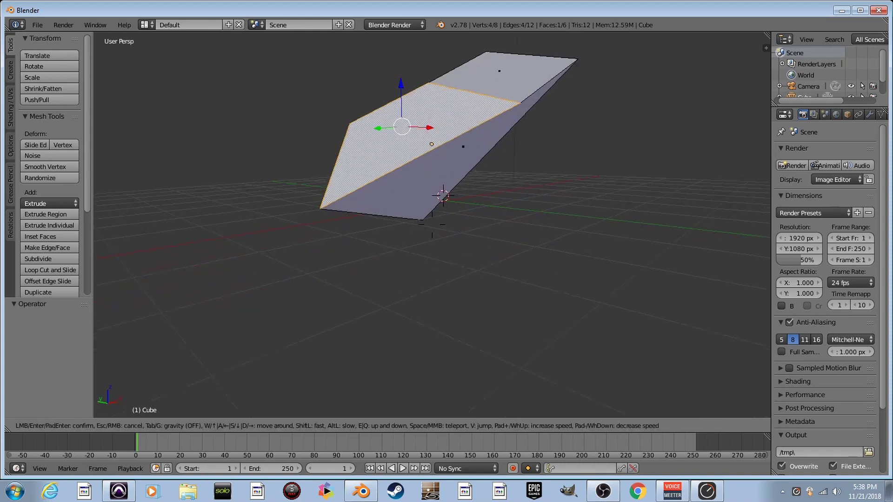
key(Escape)
Step: Toggle the mesh repeatedly between Object Mode and Edit Mode, ending in Object Mode
key(Tab)
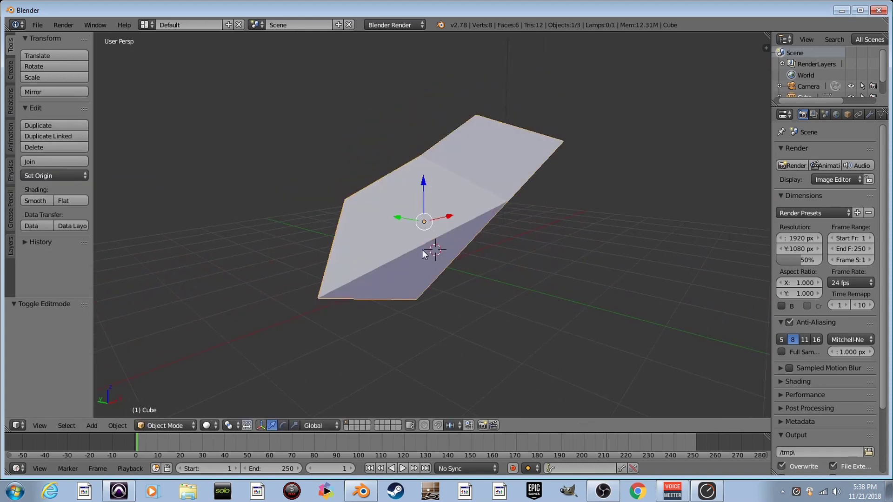
key(Tab)
key(Tab)
key(Tab)
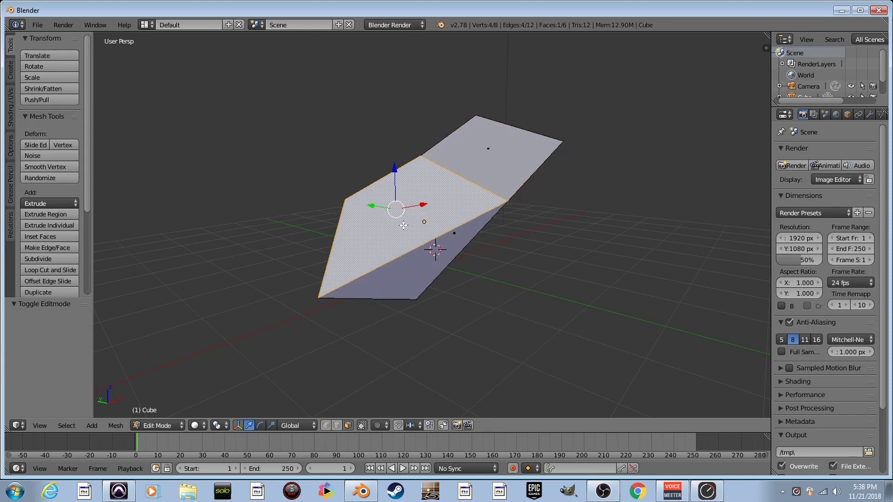
key(Tab)
key(shift+f)
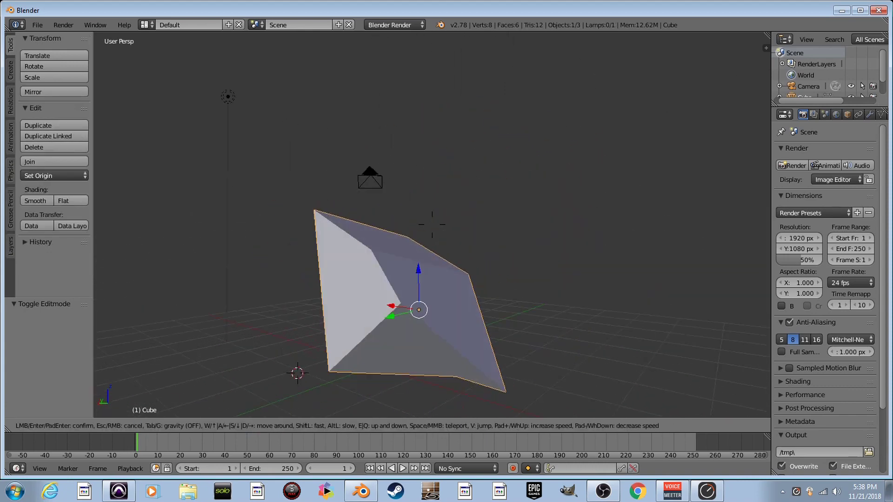
key(a)
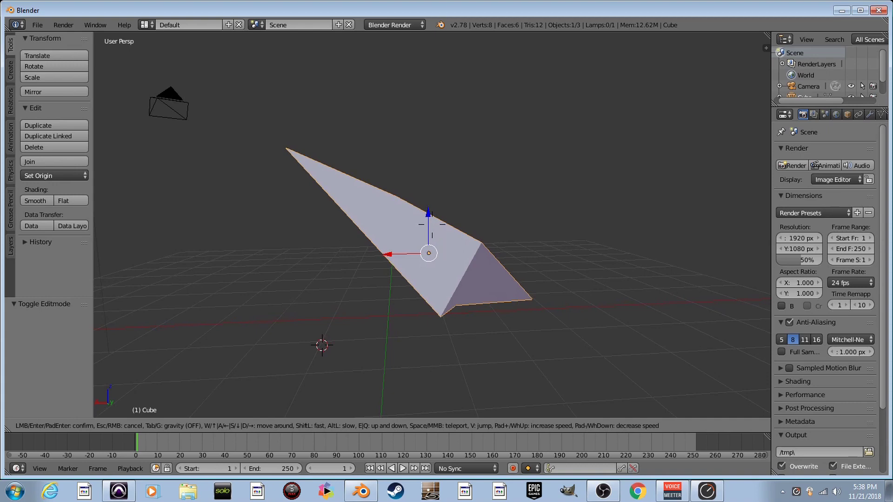
key(a)
key(d)
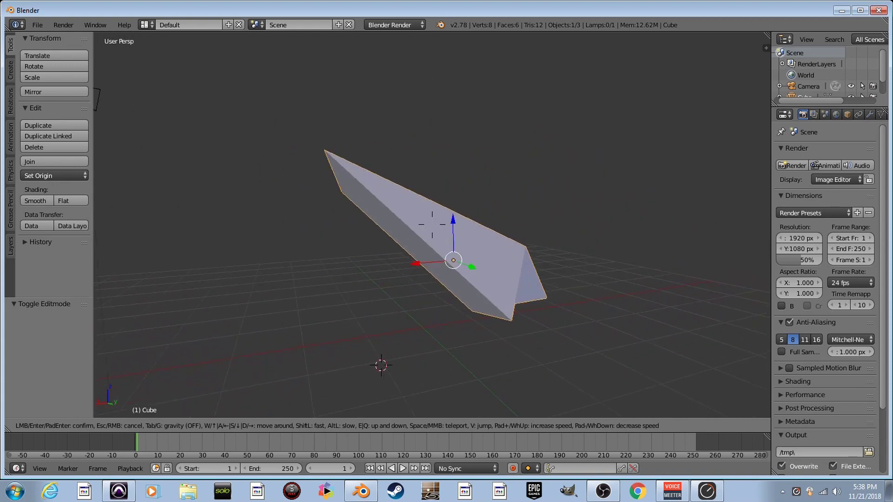